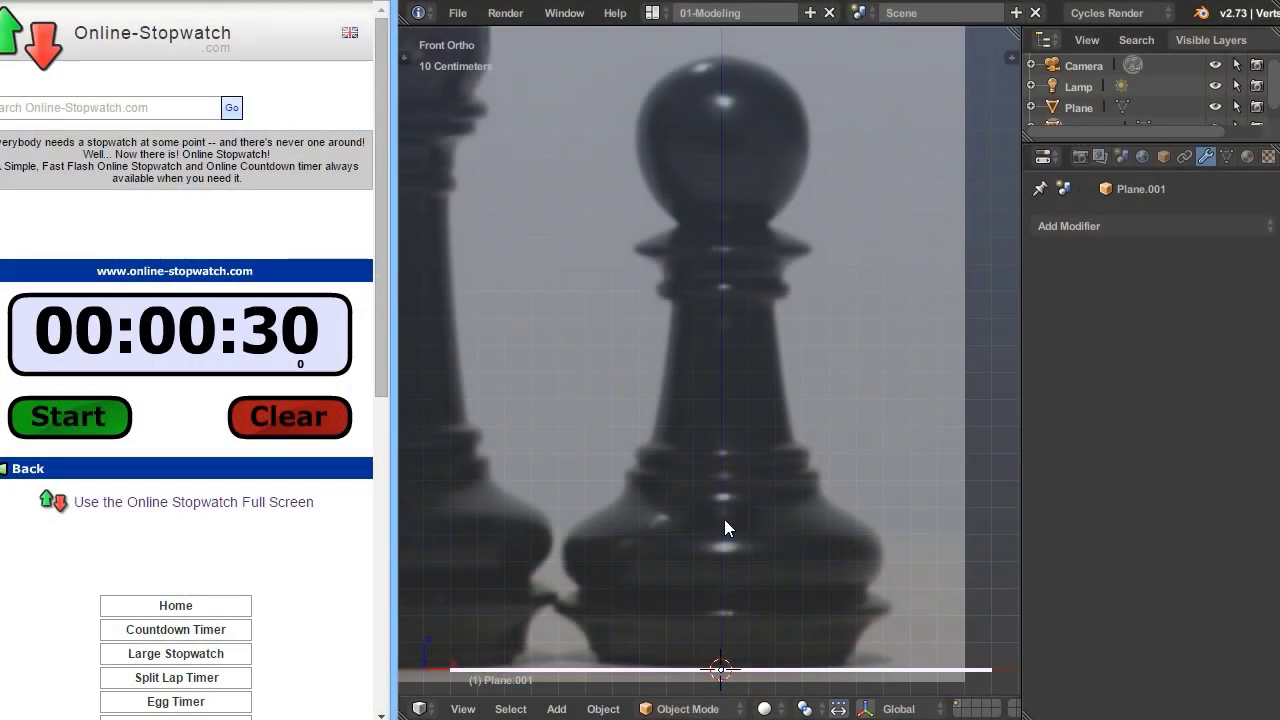
Start the 30-second countdown on the online stopwatch page
{"action": "middle_click_drag", "start_coordinate": [724, 519], "coordinate": [736, 386]}
{"action": "key", "text": "KP_1"}
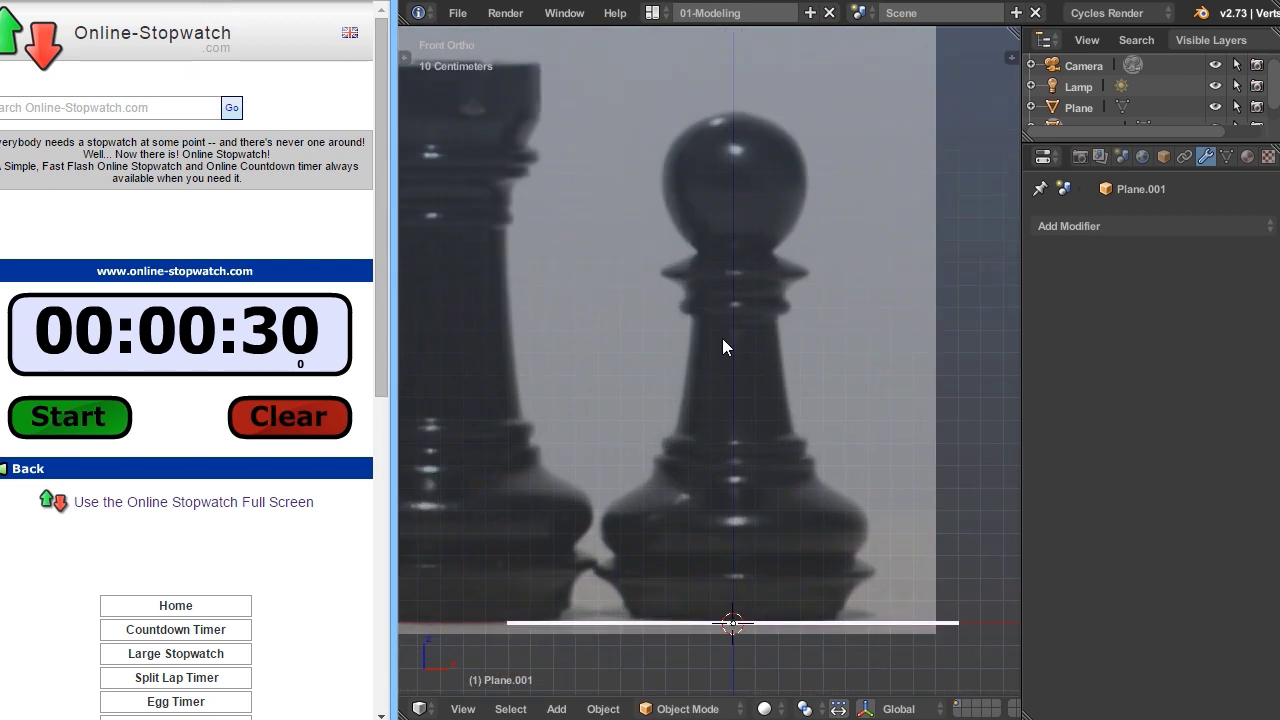
{"action": "middle_click_drag", "start_coordinate": [723, 339], "coordinate": [729, 380], "text": "shift"}
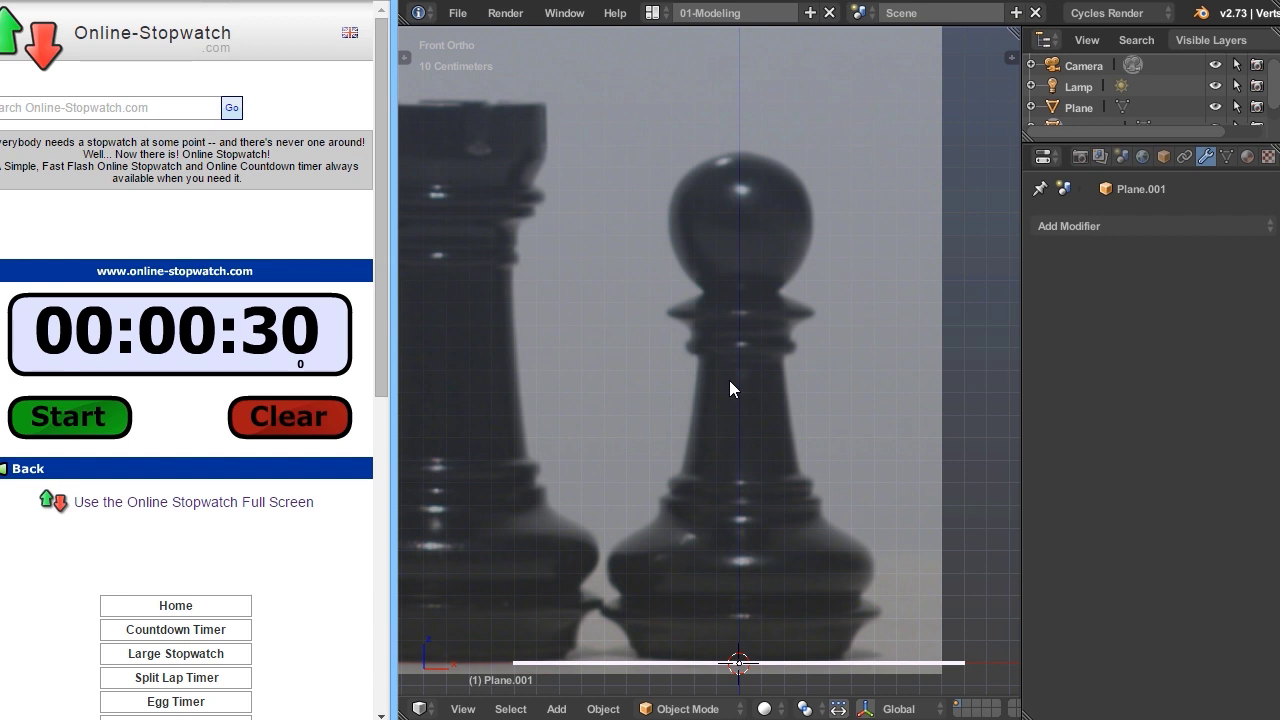
{"action": "left_click", "coordinate": [97, 427]}
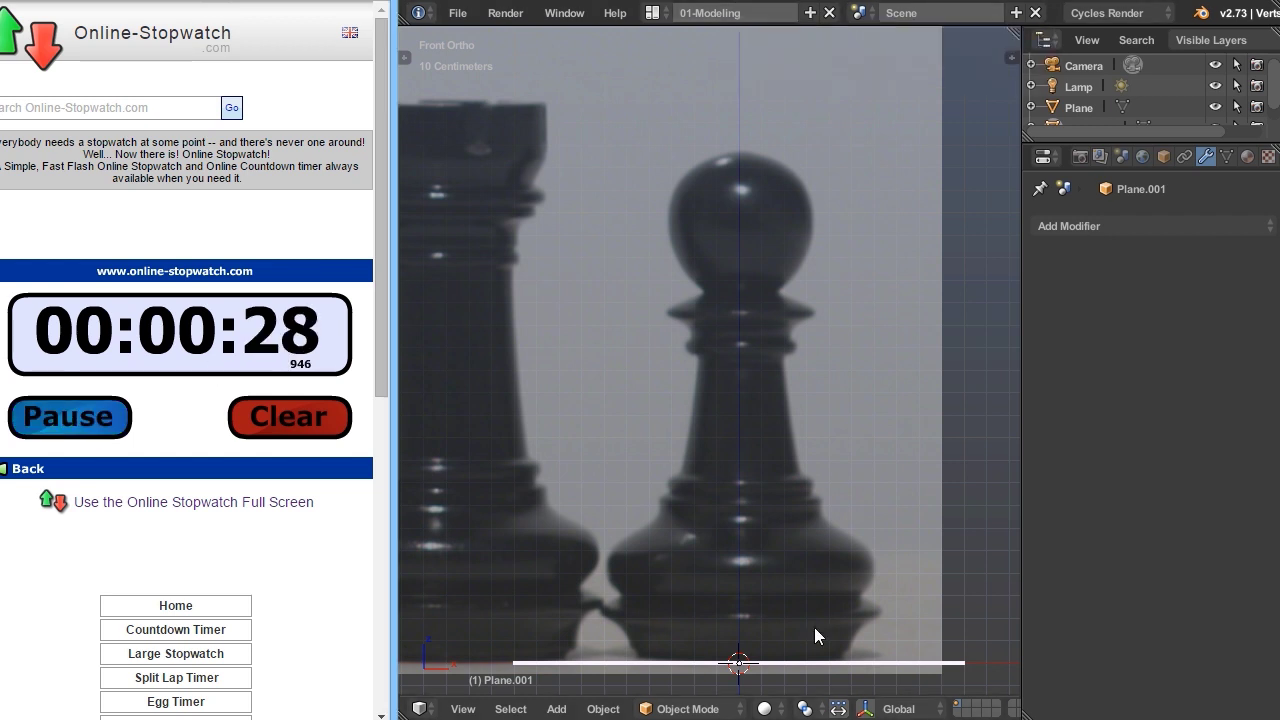
In Blender, enter Edit Mode on the plane and delete all of its vertices
{"action": "key", "text": "Tab"}
{"action": "key", "text": "x"}
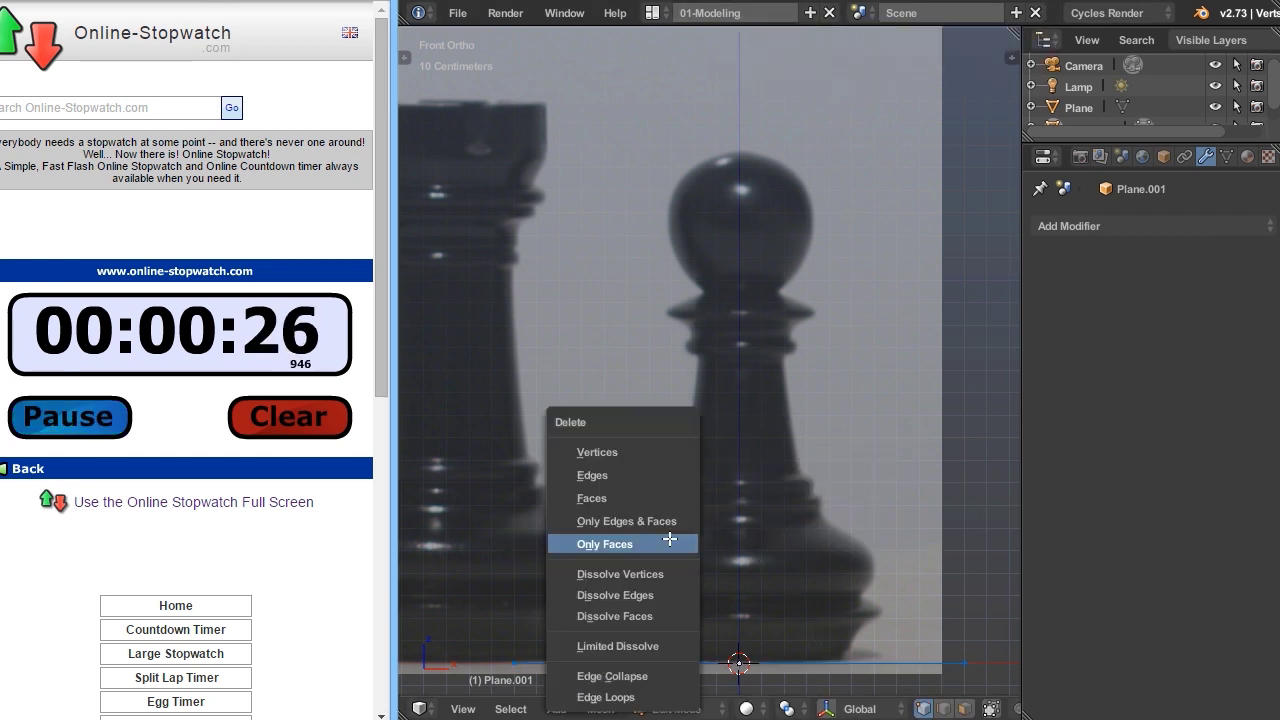
{"action": "left_click", "coordinate": [674, 454]}
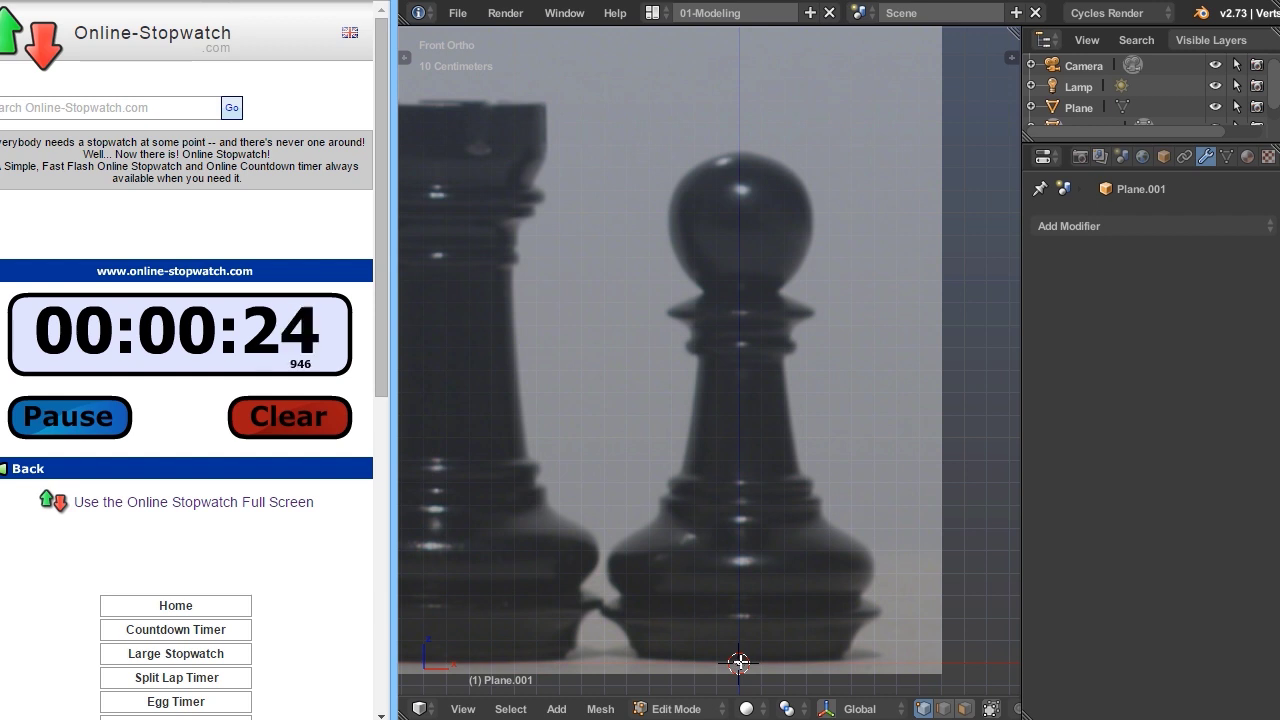
Trace the pawn's foot and bulging base with connected vertices along the reference's right outline, starting from the foot's outer bottom corner
{"action": "left_click", "coordinate": [840, 661], "text": "ctrl"}
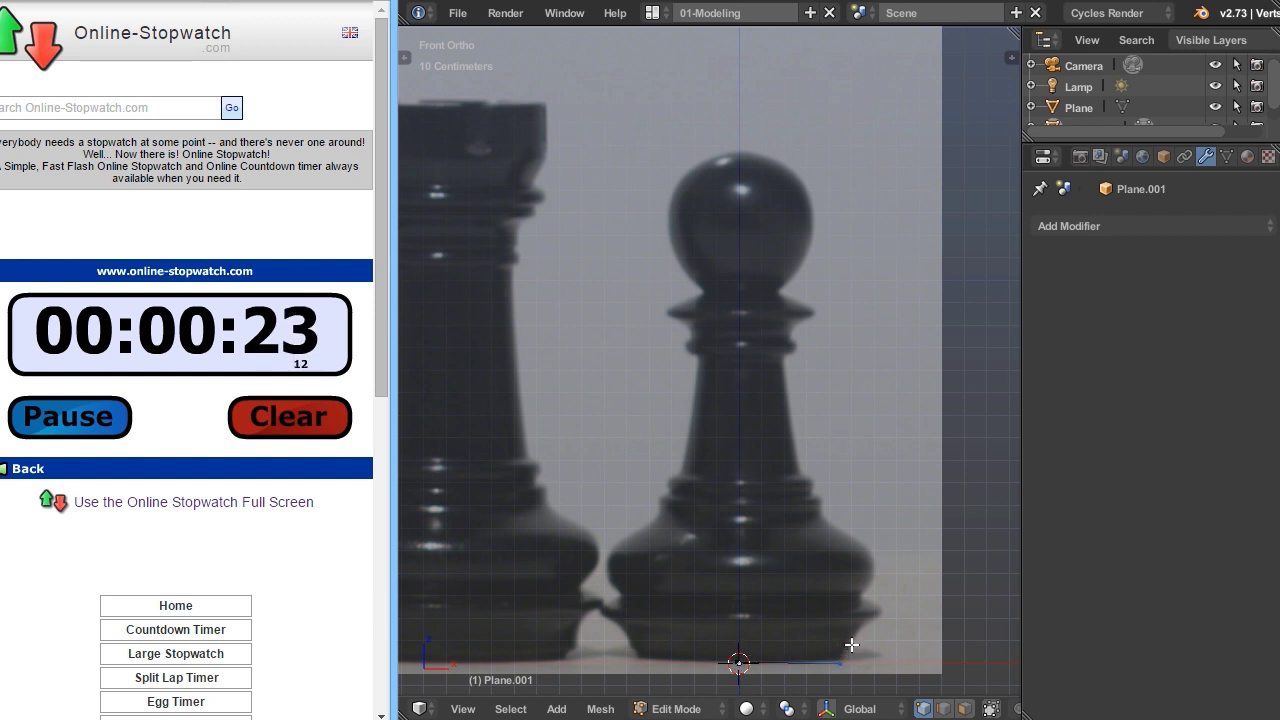
{"action": "left_click", "coordinate": [851, 645], "text": "ctrl"}
{"action": "left_click", "coordinate": [857, 630], "text": "ctrl"}
{"action": "left_click", "coordinate": [882, 610], "text": "ctrl"}
{"action": "left_click", "coordinate": [876, 602], "text": "ctrl"}
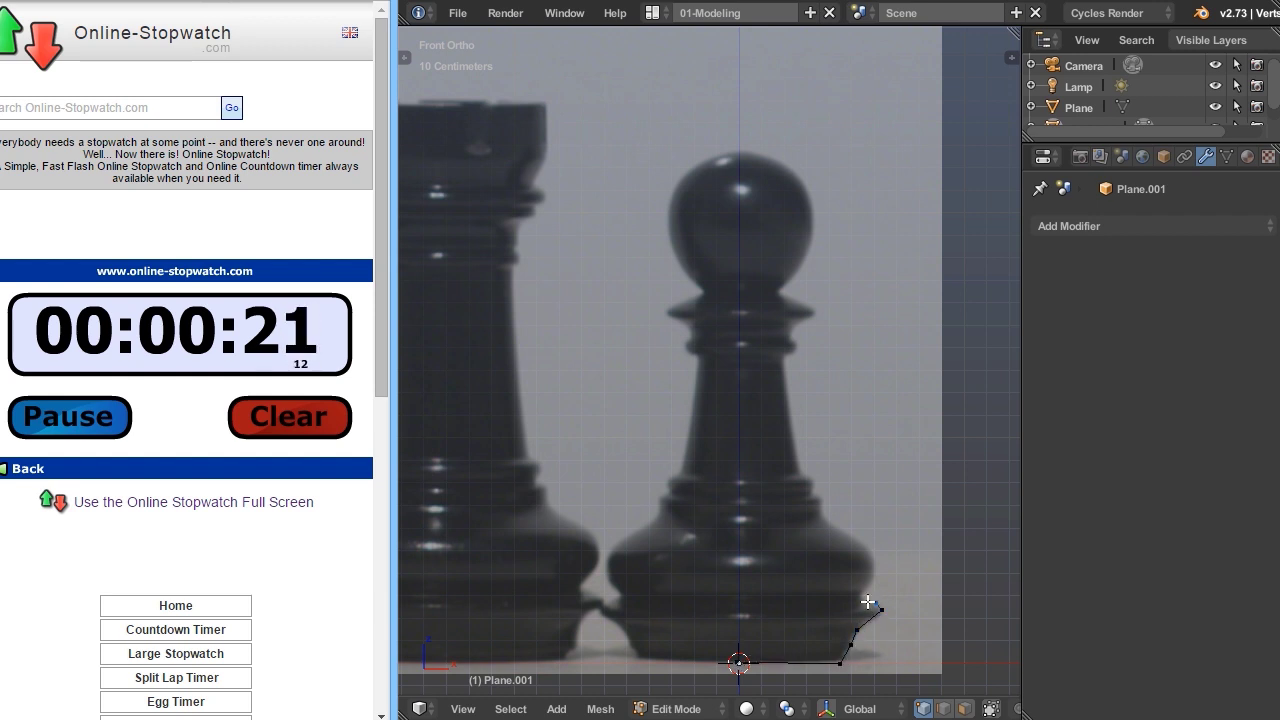
{"action": "left_click", "coordinate": [862, 598], "text": "ctrl"}
{"action": "left_click", "coordinate": [873, 568], "text": "ctrl"}
{"action": "left_click", "coordinate": [868, 548], "text": "ctrl"}
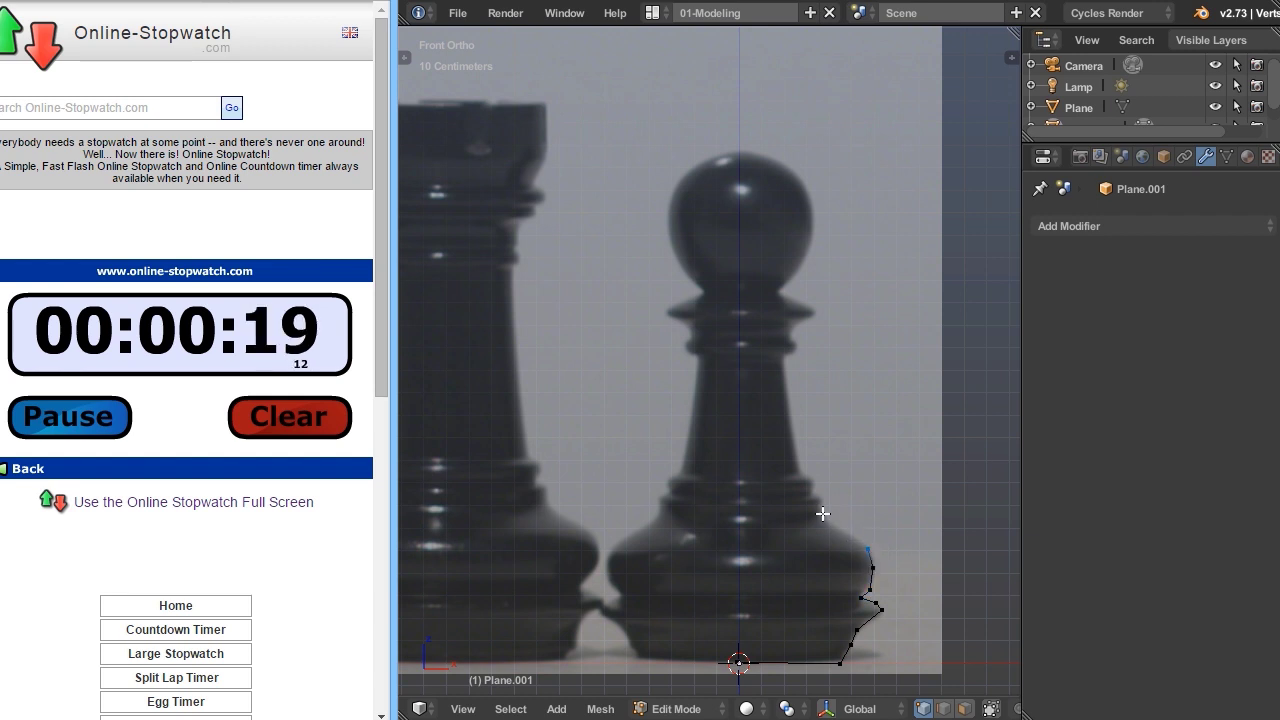
Continue the profile up the stepped rings between the pawn's bulging base and its shaft
{"action": "left_click", "coordinate": [820, 504], "text": "ctrl"}
{"action": "left_click", "coordinate": [819, 496], "text": "ctrl"}
{"action": "left_click", "coordinate": [811, 496], "text": "ctrl"}
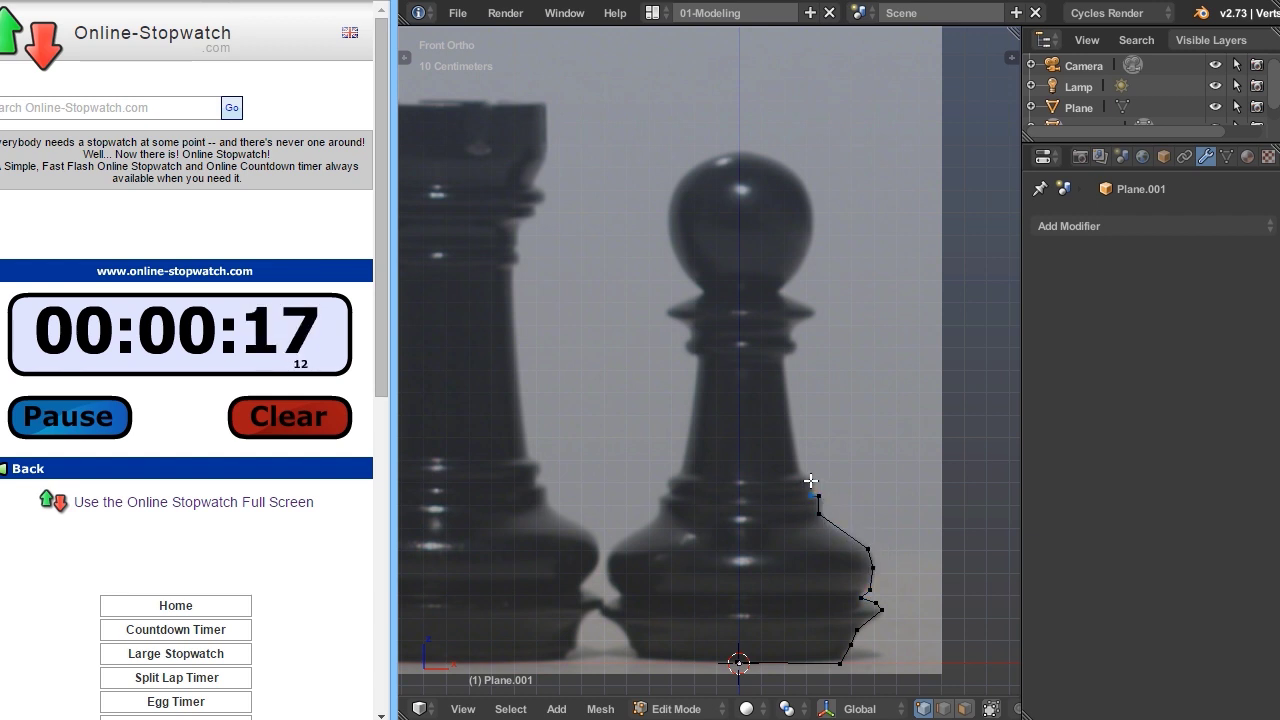
{"action": "left_click", "coordinate": [809, 475], "text": "ctrl"}
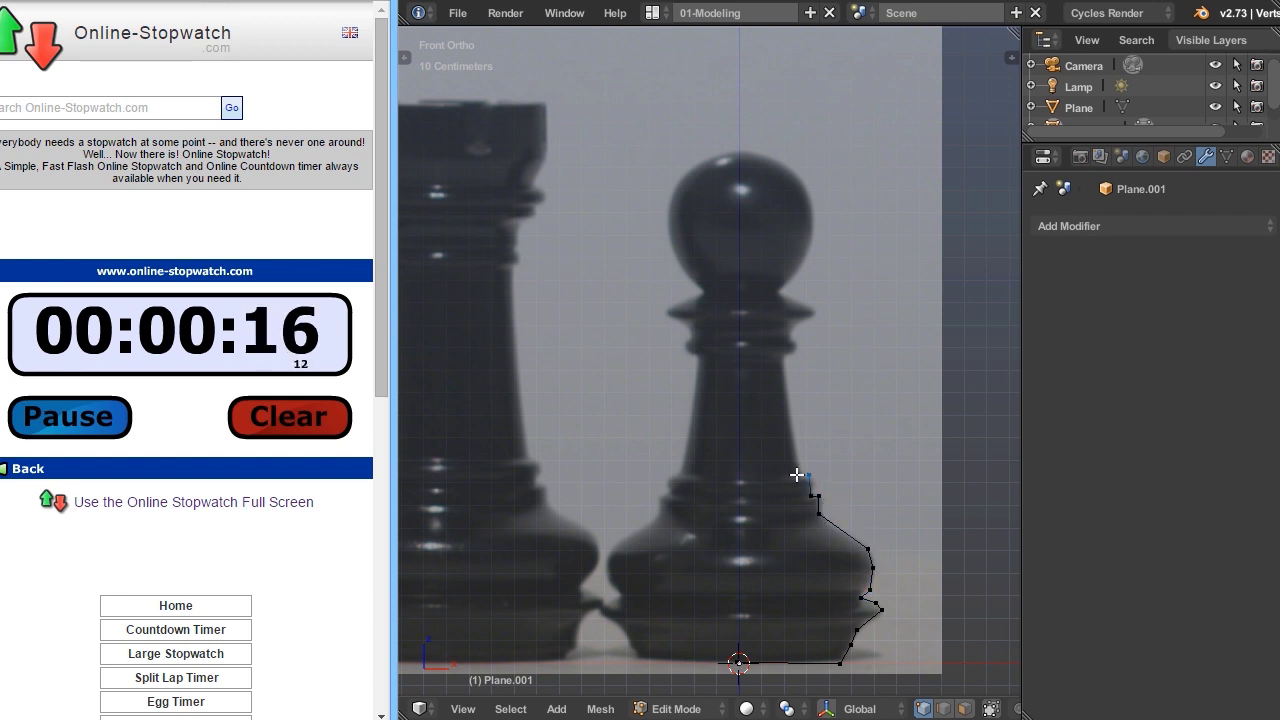
Continue the profile up the tapered shaft and around the collar rings to the neck beneath the head
{"action": "left_click", "coordinate": [780, 359], "text": "ctrl"}
{"action": "left_click", "coordinate": [793, 354], "text": "ctrl"}
{"action": "left_click", "coordinate": [797, 339], "text": "ctrl"}
{"action": "left_click", "coordinate": [794, 335], "text": "ctrl"}
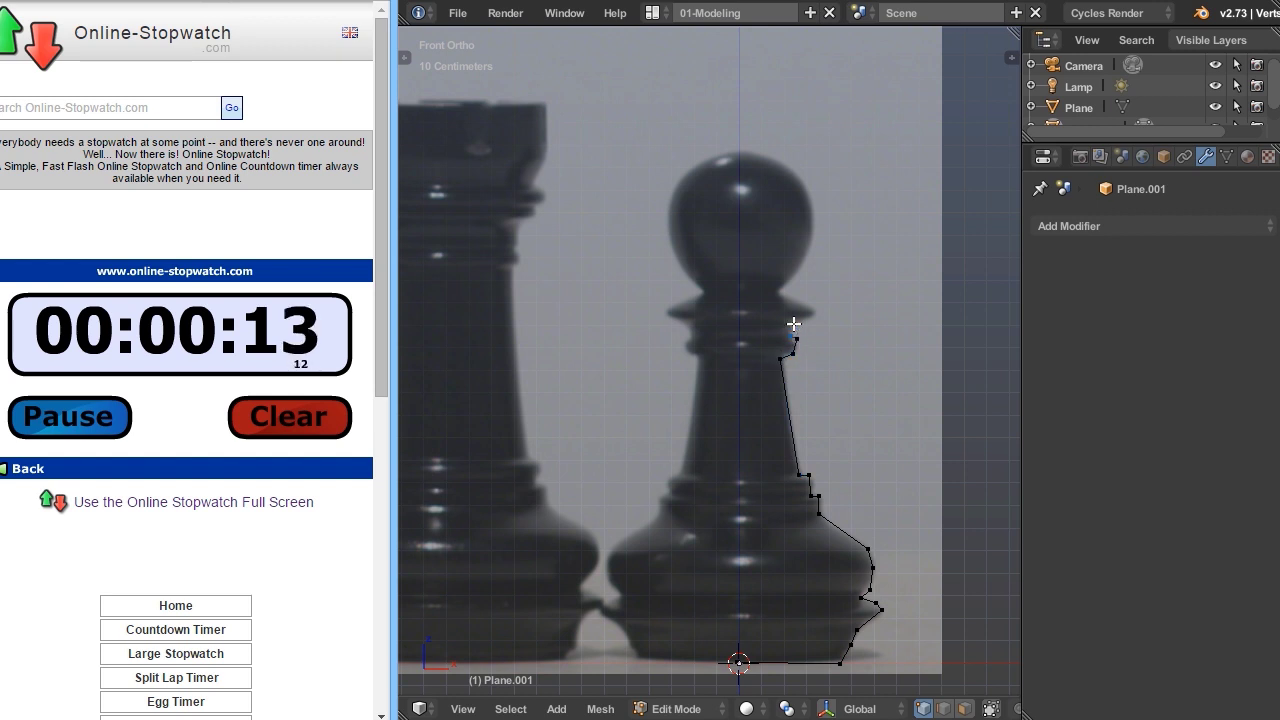
{"action": "left_click", "coordinate": [793, 323], "text": "ctrl"}
{"action": "left_click", "coordinate": [815, 315], "text": "ctrl"}
{"action": "left_click", "coordinate": [778, 292], "text": "ctrl"}
Trace the pawn's round head from the neck up to its crown, ending on the central axis
{"action": "left_click", "coordinate": [800, 268], "text": "ctrl"}
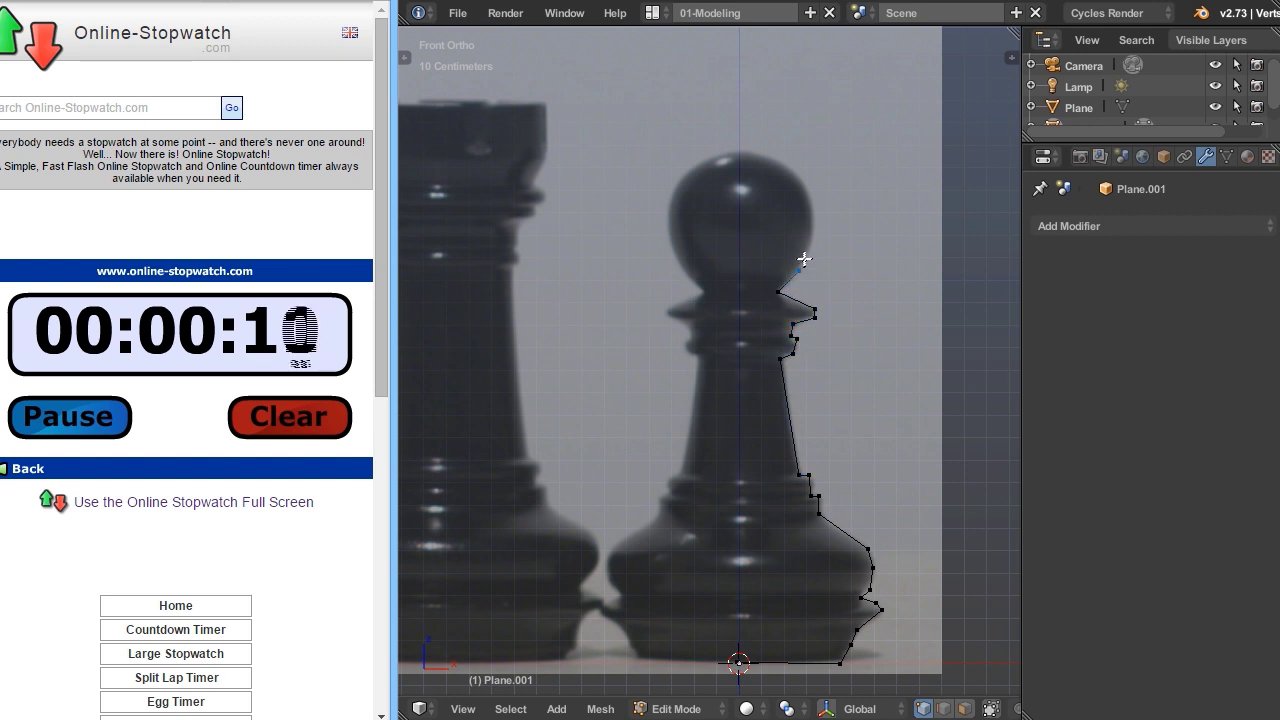
{"action": "left_click", "coordinate": [812, 238], "text": "ctrl"}
{"action": "left_click", "coordinate": [808, 186], "text": "ctrl"}
{"action": "left_click", "coordinate": [795, 172], "text": "ctrl"}
{"action": "left_click", "coordinate": [778, 160], "text": "ctrl"}
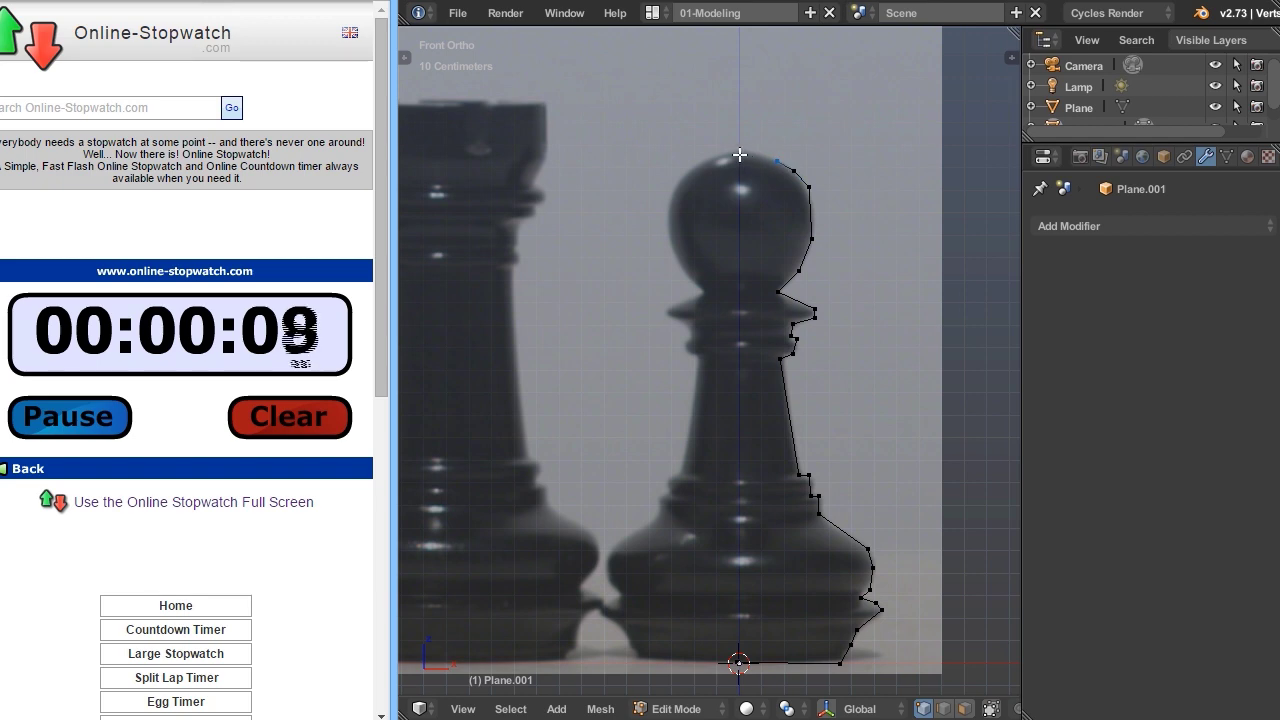
{"action": "left_click", "coordinate": [740, 155], "text": "ctrl"}
Add a Screw modifier to revolve the profile, plus a Subdivision Surface modifier with view level 3
{"action": "left_click", "coordinate": [1110, 226]}
{"action": "left_click", "coordinate": [585, 606]}
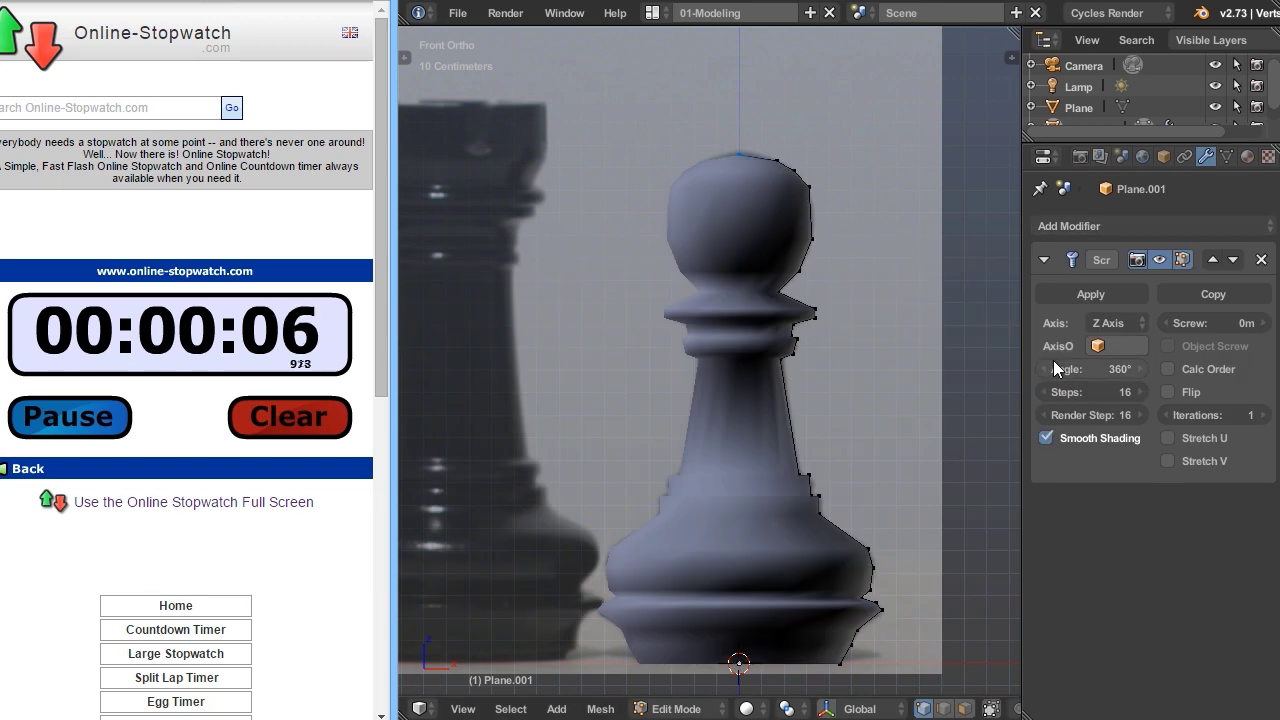
{"action": "key", "text": "ctrl+3"}
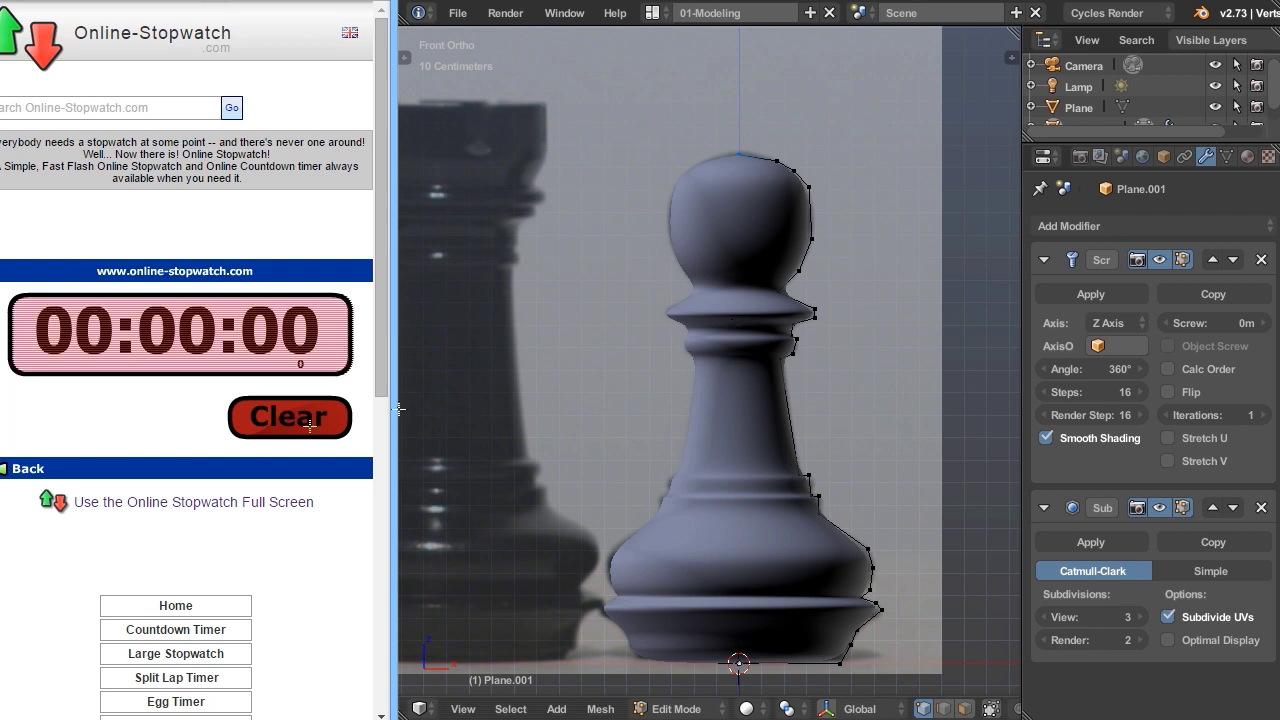
Reset the countdown to 30 seconds and widen the Blender window to cover the stopwatch page
{"action": "left_click", "coordinate": [310, 425]}
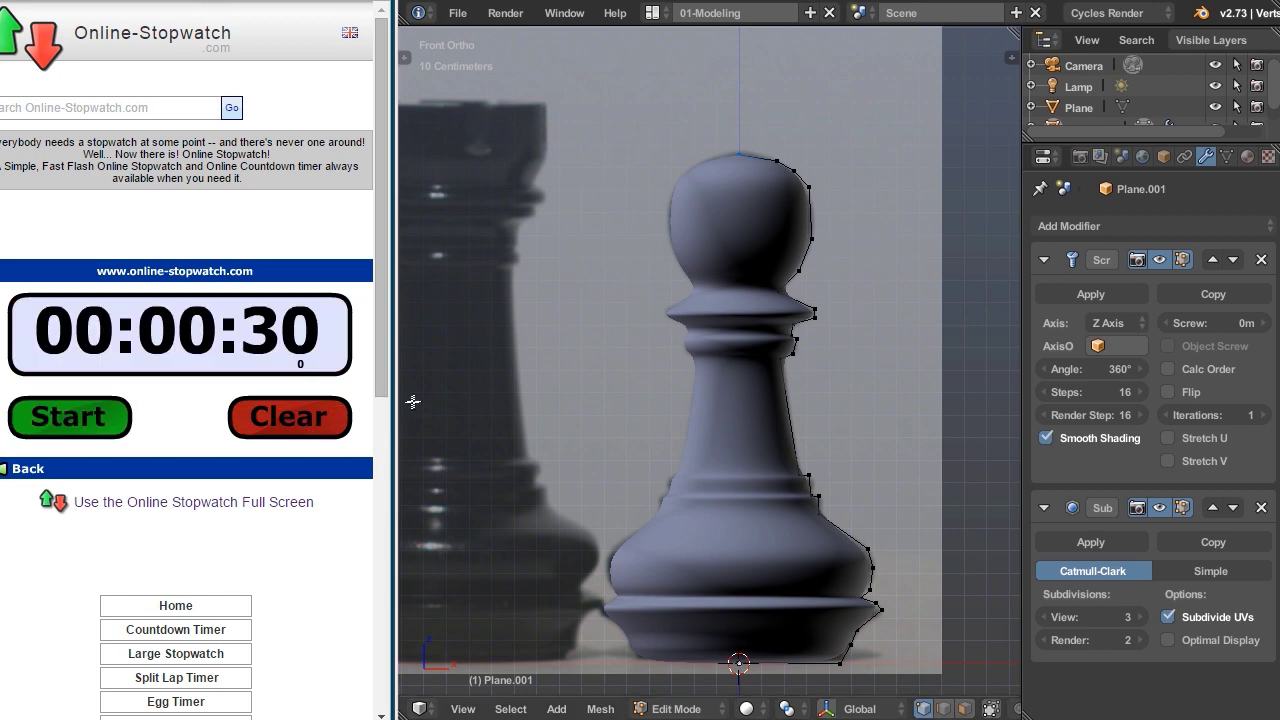
{"action": "left_click_drag", "start_coordinate": [392, 402], "coordinate": [0, 405]}
Try extending the profile from the crown vertex with six more connected vertices above and to the right of the head
{"action": "scroll", "coordinate": [683, 370], "scroll_direction": "down", "scroll_amount": 7, "text": "shift"}
{"action": "middle_click_drag", "start_coordinate": [700, 321], "coordinate": [651, 539], "text": "shift"}
{"action": "middle_click_drag", "start_coordinate": [480, 120], "coordinate": [545, 246], "text": "shift"}
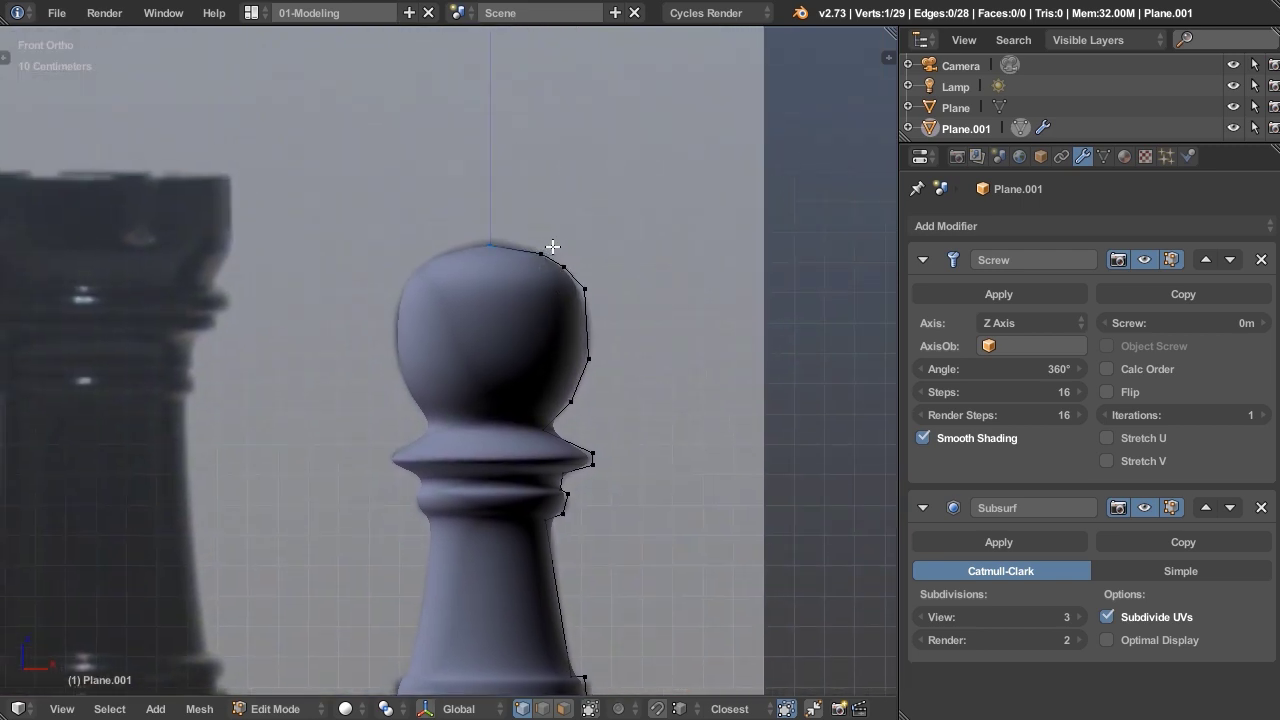
{"action": "left_click", "coordinate": [597, 159], "text": "ctrl"}
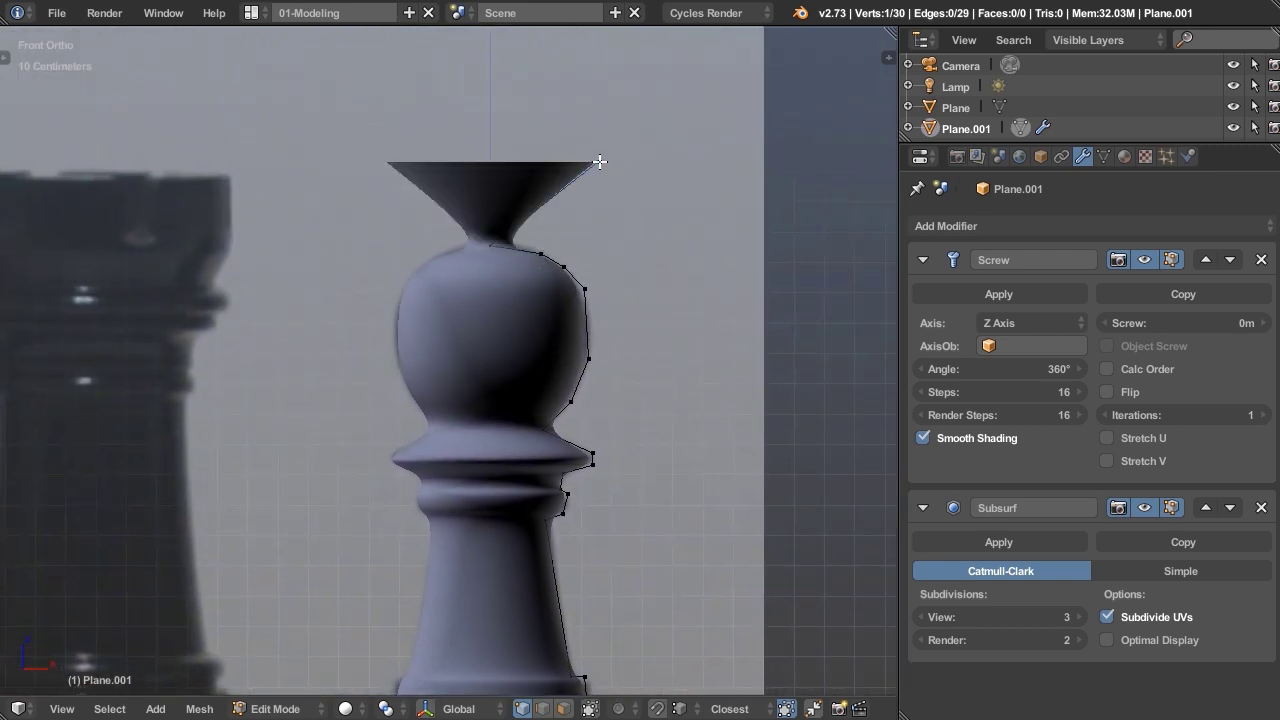
{"action": "left_click", "coordinate": [655, 146], "text": "ctrl"}
{"action": "left_click", "coordinate": [690, 208], "text": "ctrl"}
{"action": "left_click", "coordinate": [786, 263], "text": "ctrl"}
{"action": "left_click", "coordinate": [753, 107], "text": "ctrl"}
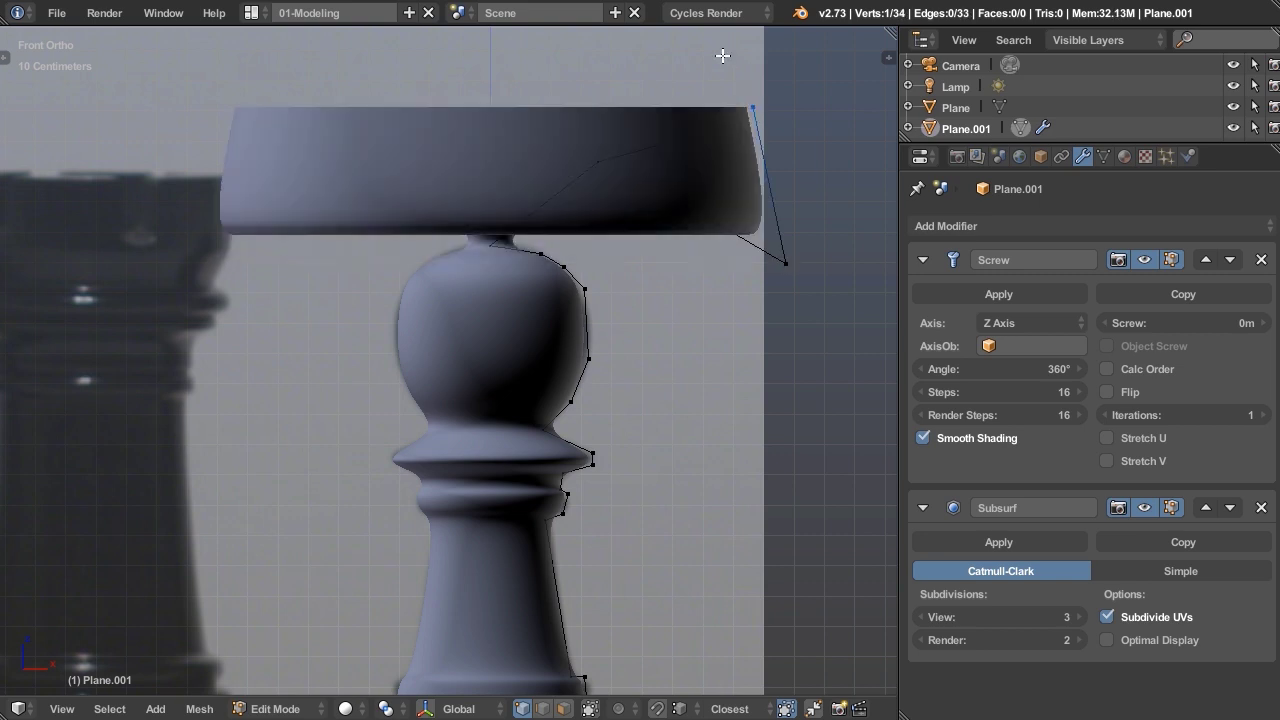
{"action": "left_click", "coordinate": [687, 63], "text": "ctrl"}
Undo all vertices added beyond the pawn's crown
{"action": "key", "text": "ctrl+z"}
{"action": "key", "text": "ctrl+z"}
{"action": "key", "text": "ctrl+z"}
{"action": "key", "text": "ctrl+z"}
{"action": "key", "text": "ctrl+z"}
{"action": "key", "text": "ctrl+z"}
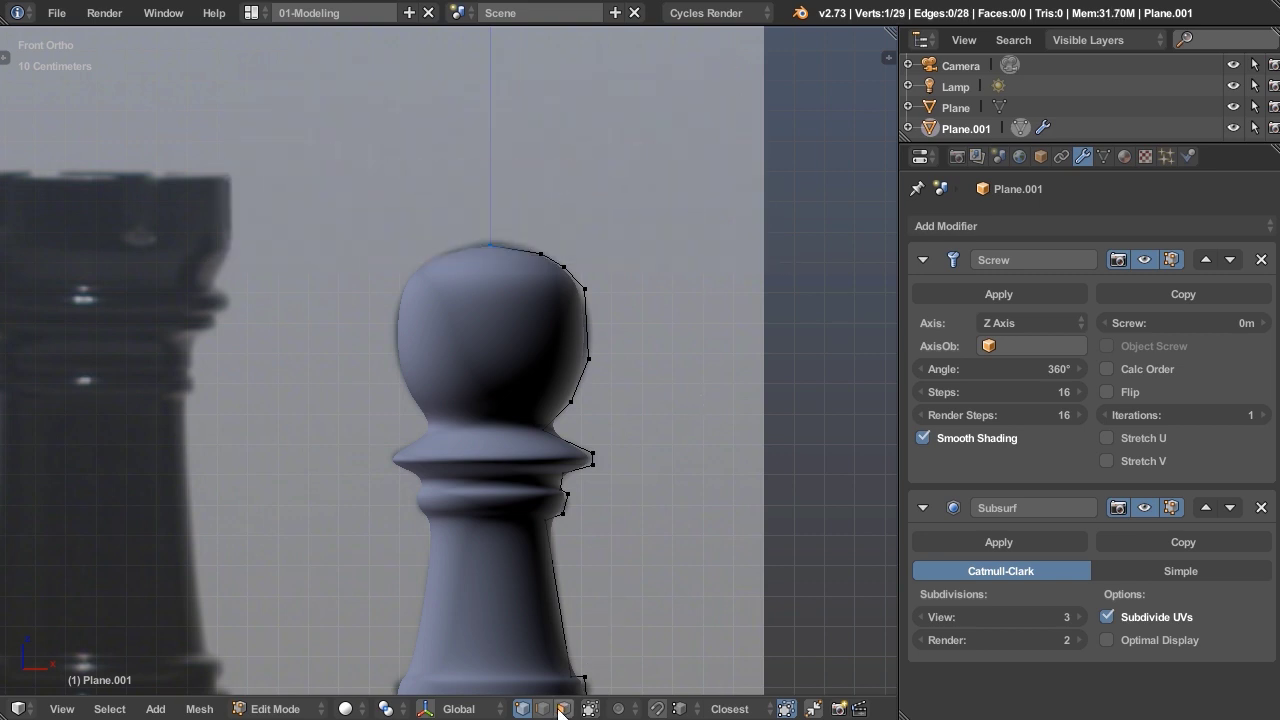
Switch to edge selection and try extruding the profile's topmost edge repeatedly above the pawn's head
{"action": "middle_click_drag", "start_coordinate": [666, 480], "coordinate": [684, 518], "text": "shift"}
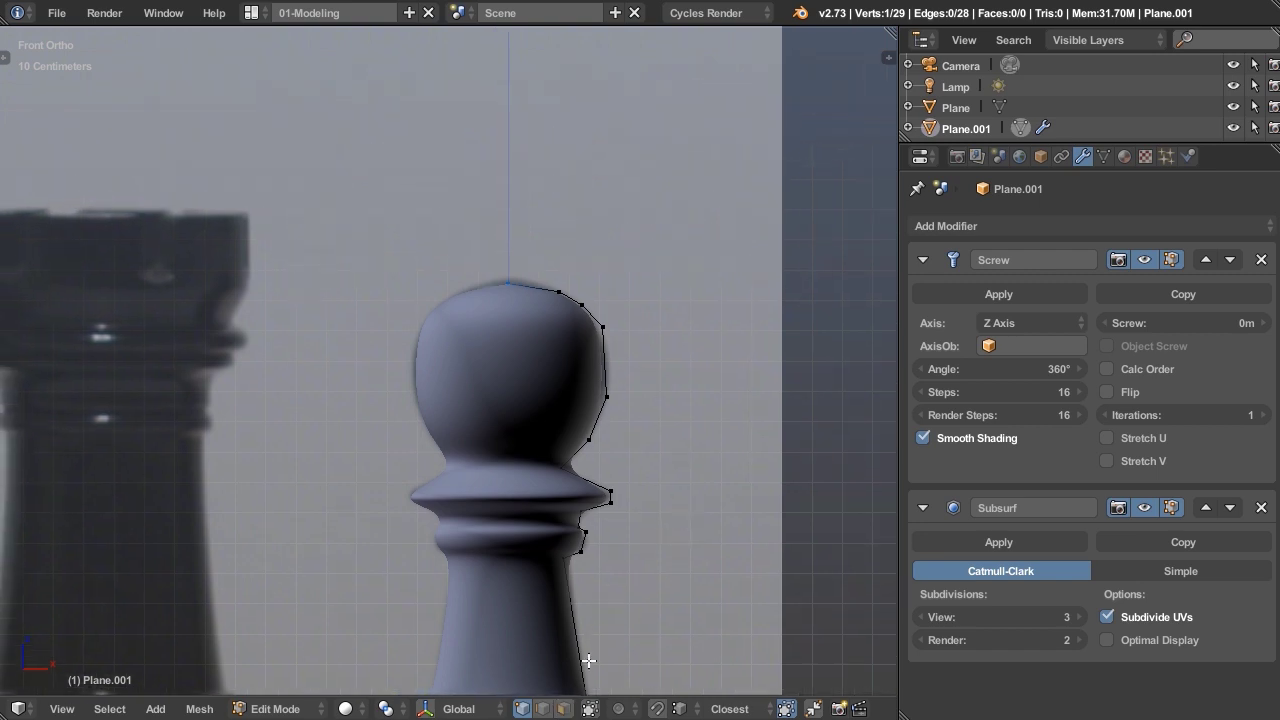
{"action": "left_click", "coordinate": [542, 708]}
{"action": "right_click", "coordinate": [560, 288]}
{"action": "left_click", "coordinate": [633, 214], "text": "ctrl"}
{"action": "left_click", "coordinate": [712, 180], "text": "ctrl"}
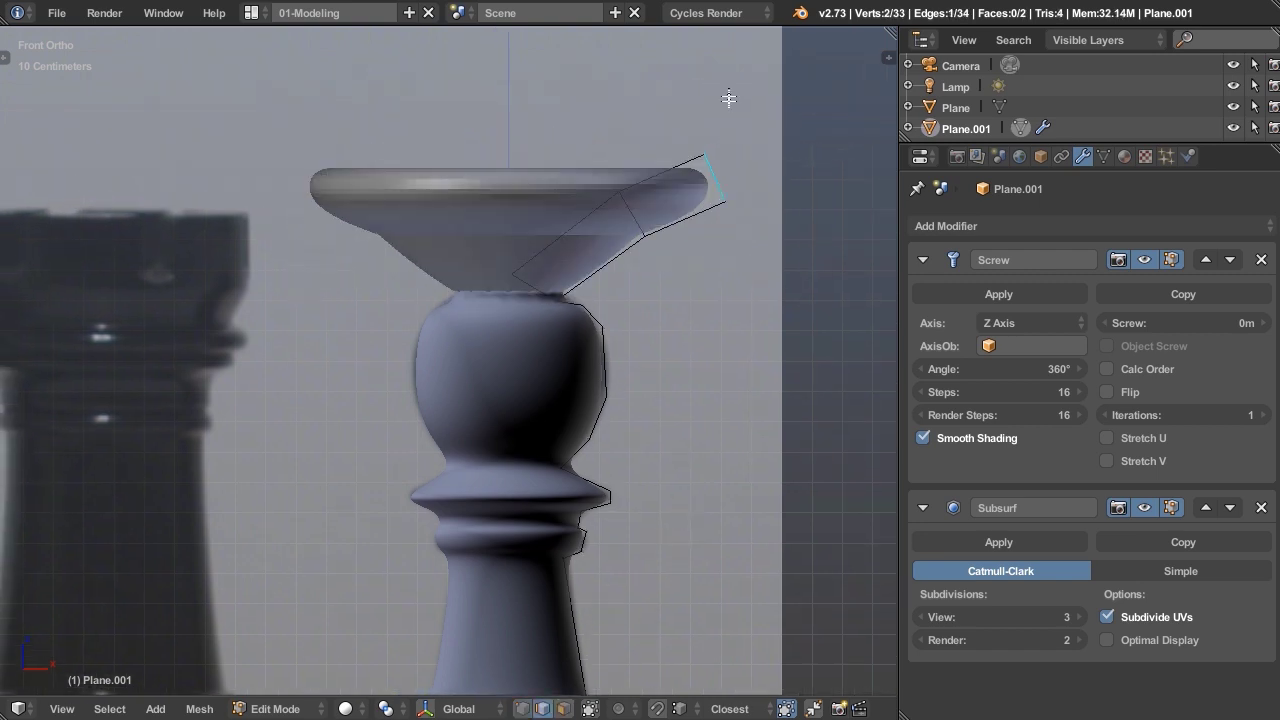
{"action": "left_click", "coordinate": [671, 63], "text": "ctrl"}
{"action": "left_click", "coordinate": [651, 57], "text": "ctrl"}
Undo the edge extrusions made above the pawn's head
{"action": "key", "text": "ctrl+z"}
{"action": "key", "text": "ctrl+z"}
{"action": "key", "text": "ctrl+z"}
{"action": "key", "text": "ctrl+z"}
Deselect the whole profile and place one loose vertex to the right of the pawn at about collar height
{"action": "middle_click_drag", "start_coordinate": [669, 549], "coordinate": [685, 349], "text": "shift"}
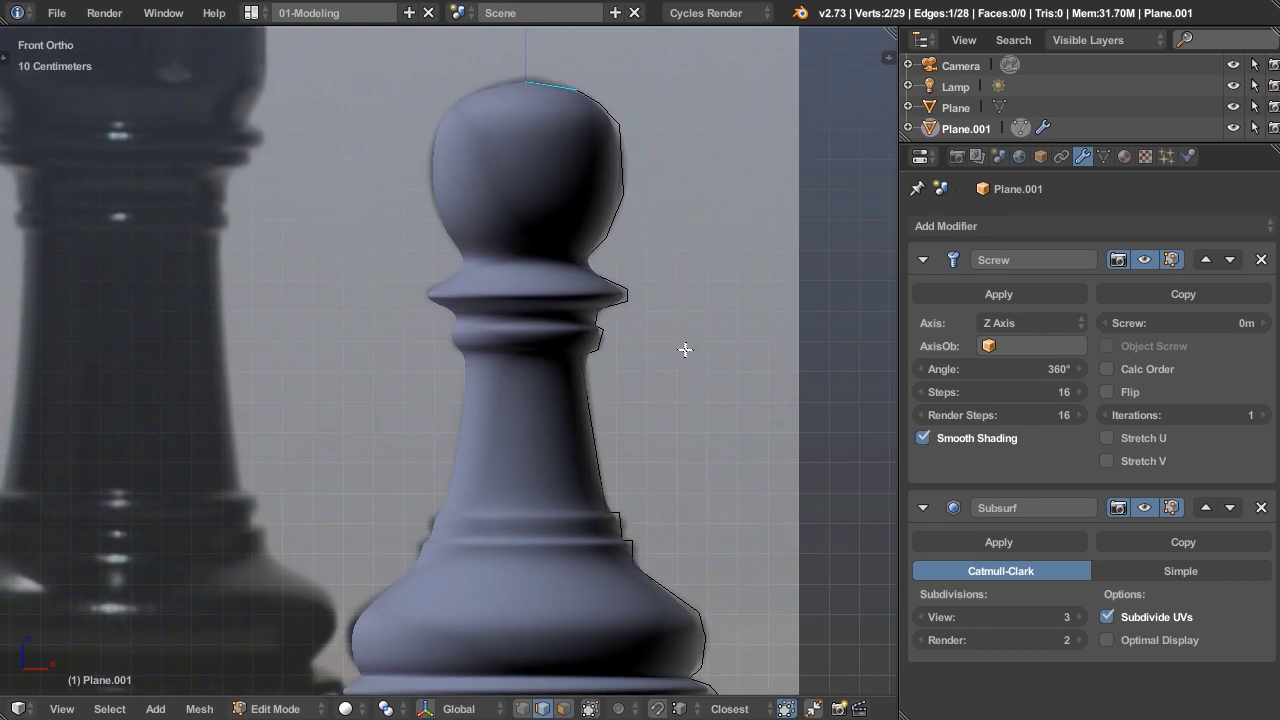
{"action": "scroll", "coordinate": [685, 349], "scroll_direction": "down", "scroll_amount": 2}
{"action": "middle_click_drag", "start_coordinate": [691, 263], "coordinate": [680, 306], "text": "shift"}
{"action": "key", "text": "a"}
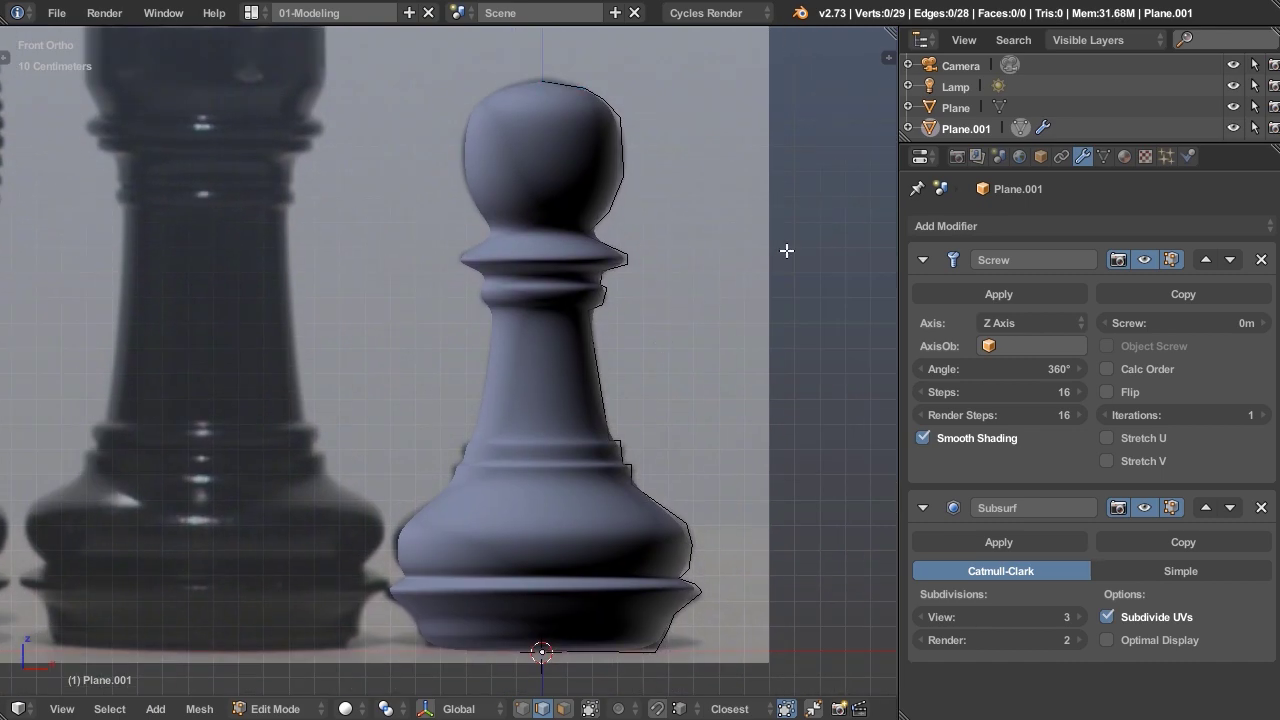
{"action": "left_click", "coordinate": [786, 250], "text": "ctrl"}
In vertex selection mode, try extending the loose vertex downward with two connected vertices, and undo both
{"action": "left_click", "coordinate": [521, 708]}
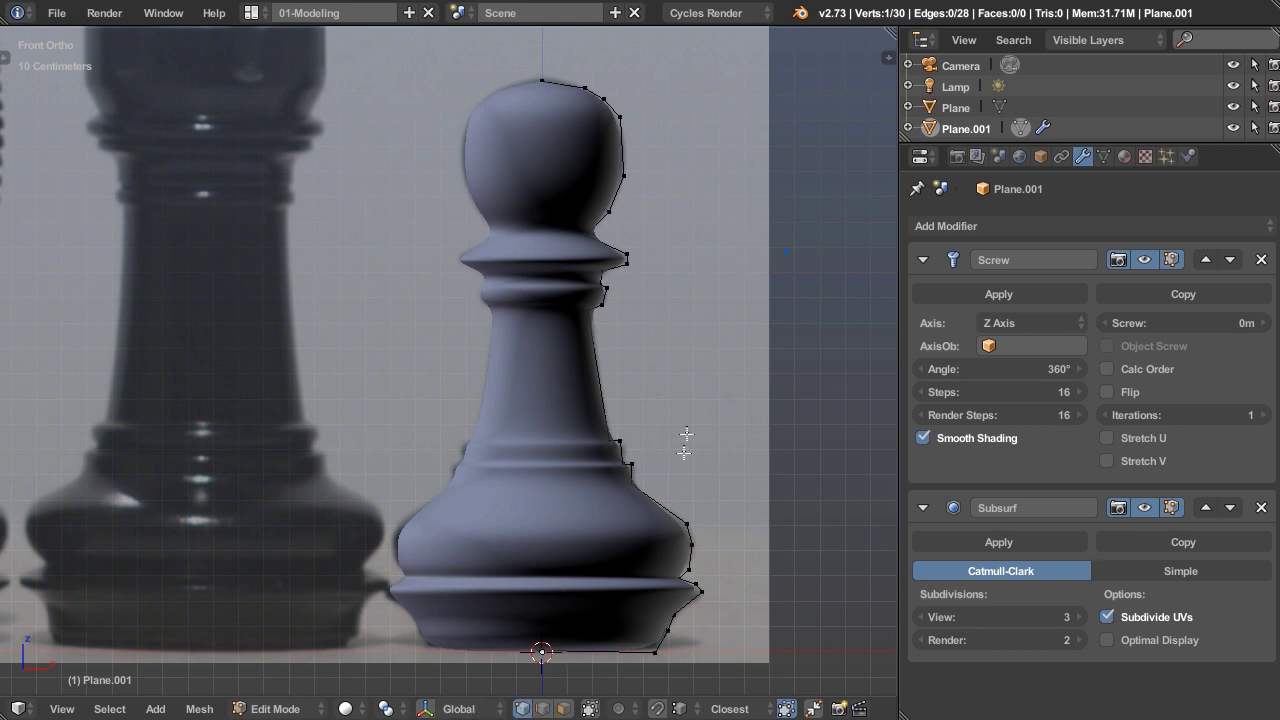
{"action": "left_click", "coordinate": [786, 307], "text": "ctrl"}
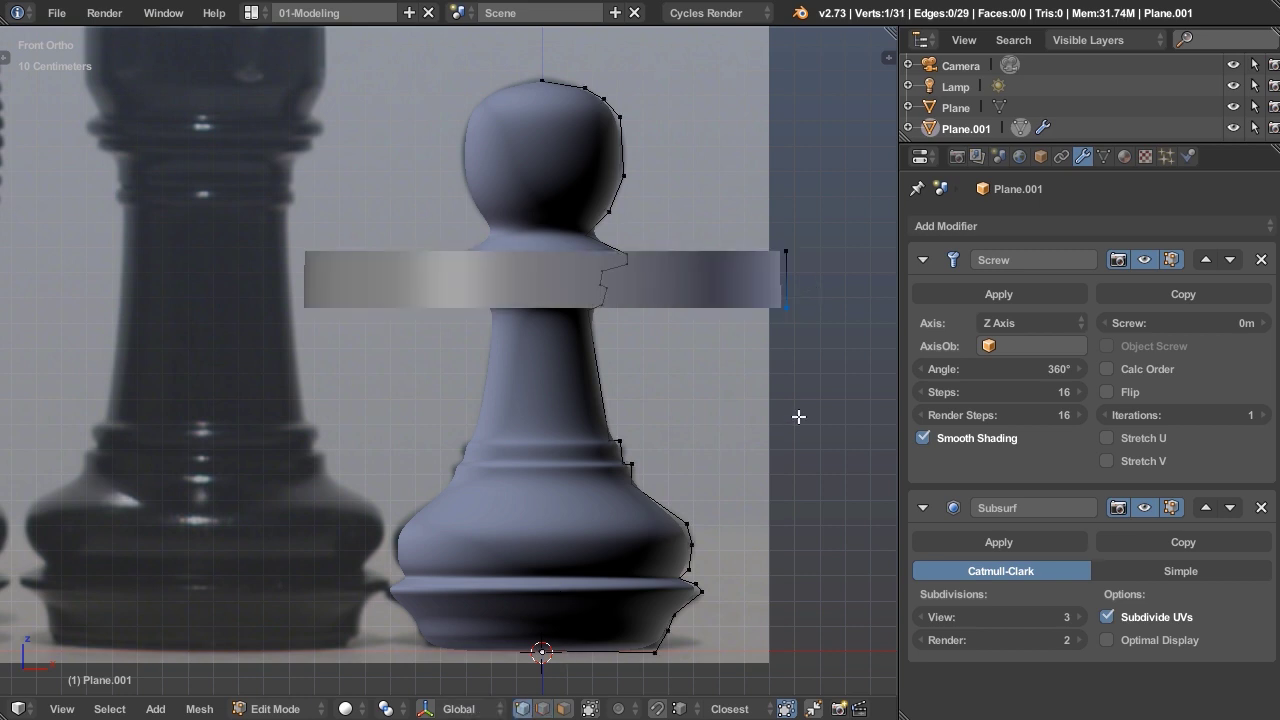
{"action": "left_click", "coordinate": [798, 416], "text": "ctrl"}
{"action": "key", "text": "ctrl+z"}
{"action": "key", "text": "ctrl+z"}
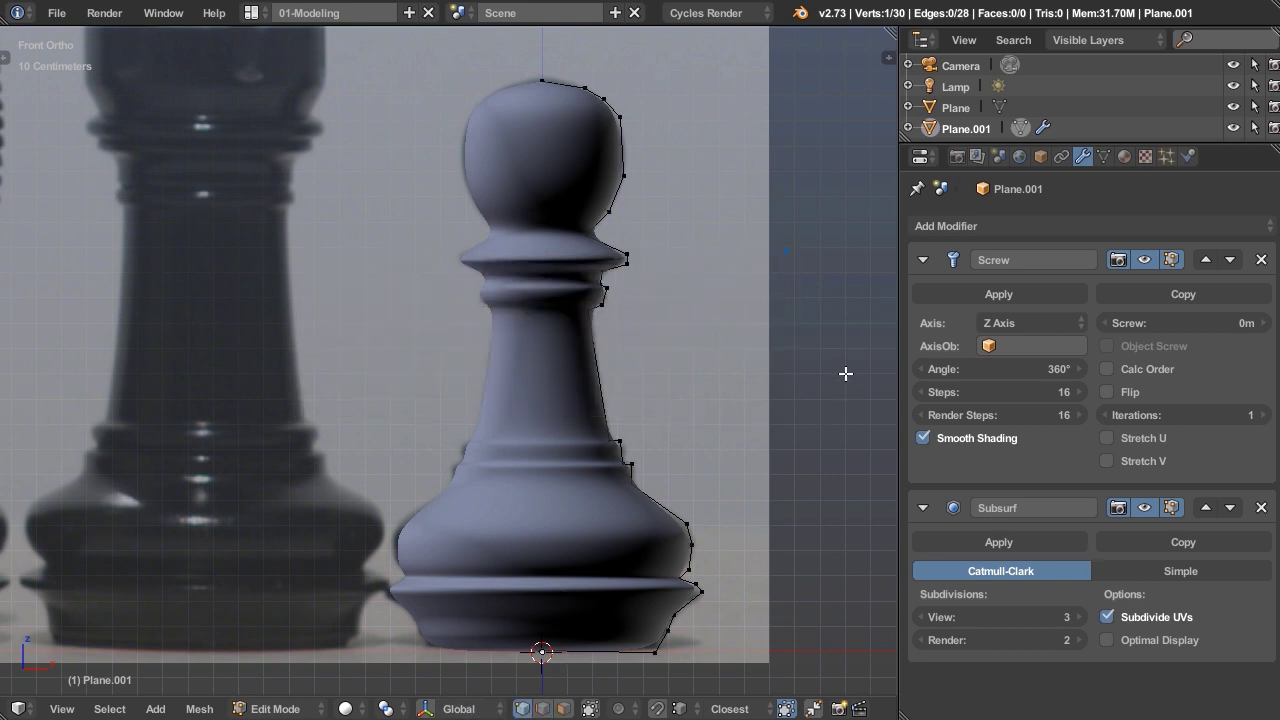
Switch to edge selection, toggle the Screw modifier's viewport display off and on, and inspect the revolved pawn in perspective
{"action": "key", "text": "2"}
{"action": "middle_click_drag", "start_coordinate": [754, 444], "coordinate": [753, 461], "text": "shift"}
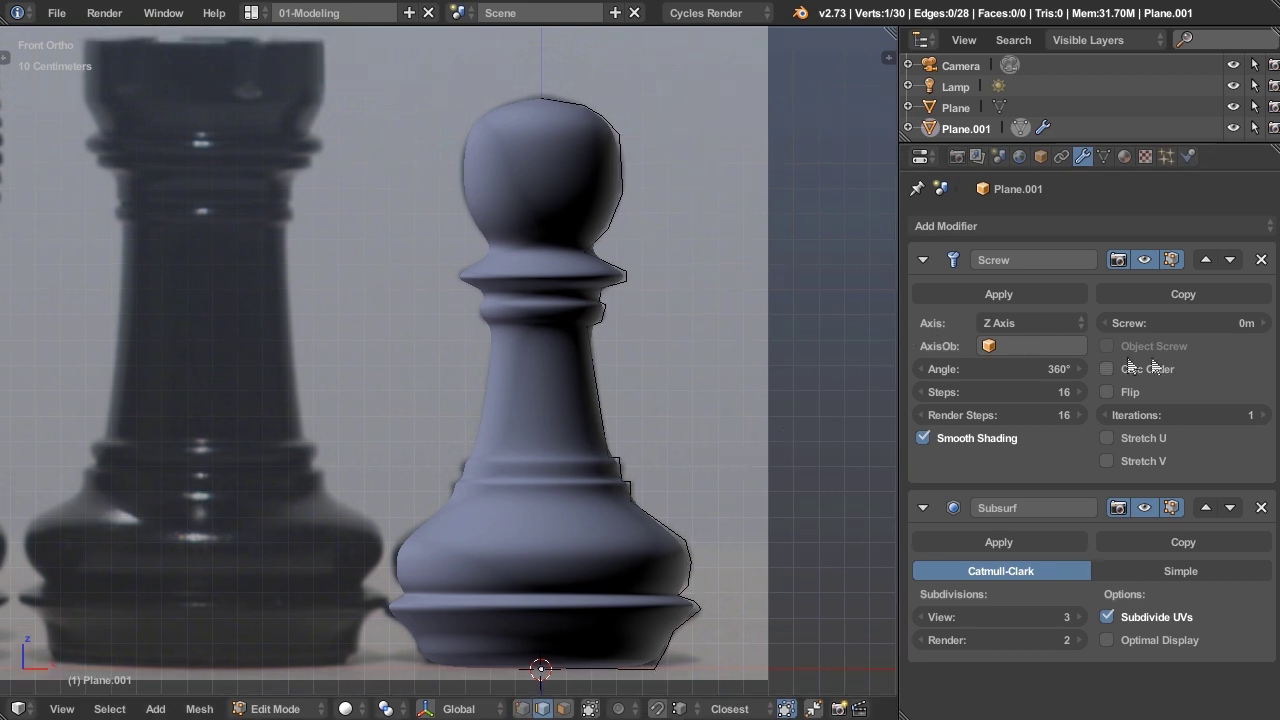
{"action": "left_click", "coordinate": [1151, 260]}
{"action": "left_click", "coordinate": [1151, 260]}
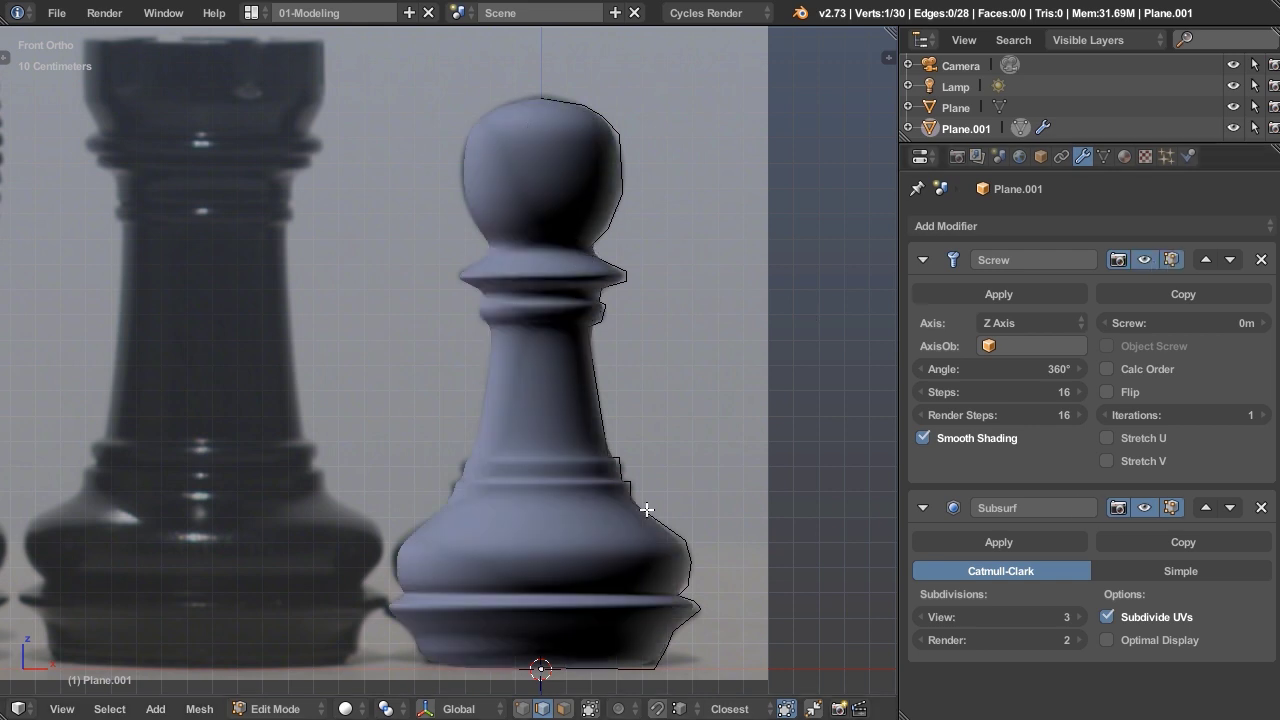
{"action": "middle_click_drag", "start_coordinate": [706, 281], "coordinate": [594, 354]}
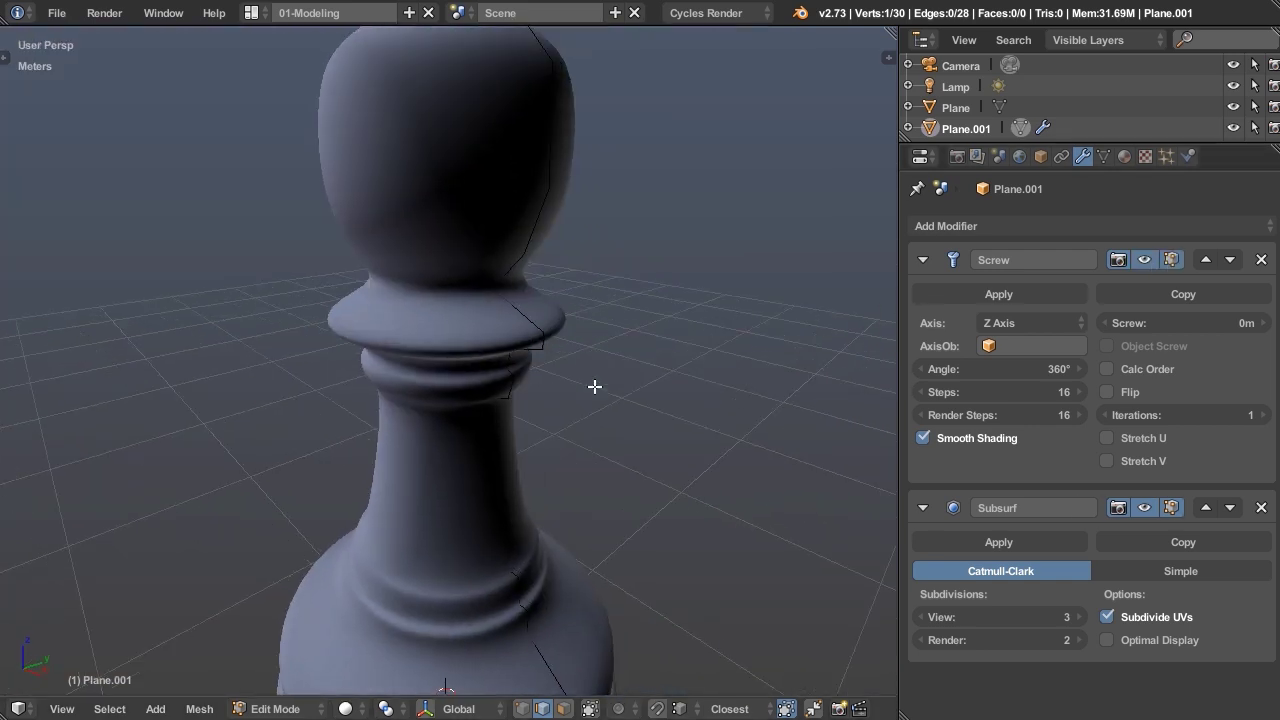
{"action": "scroll", "coordinate": [573, 457], "scroll_direction": "down", "scroll_amount": 2}
{"action": "middle_click_drag", "start_coordinate": [573, 524], "coordinate": [569, 457]}
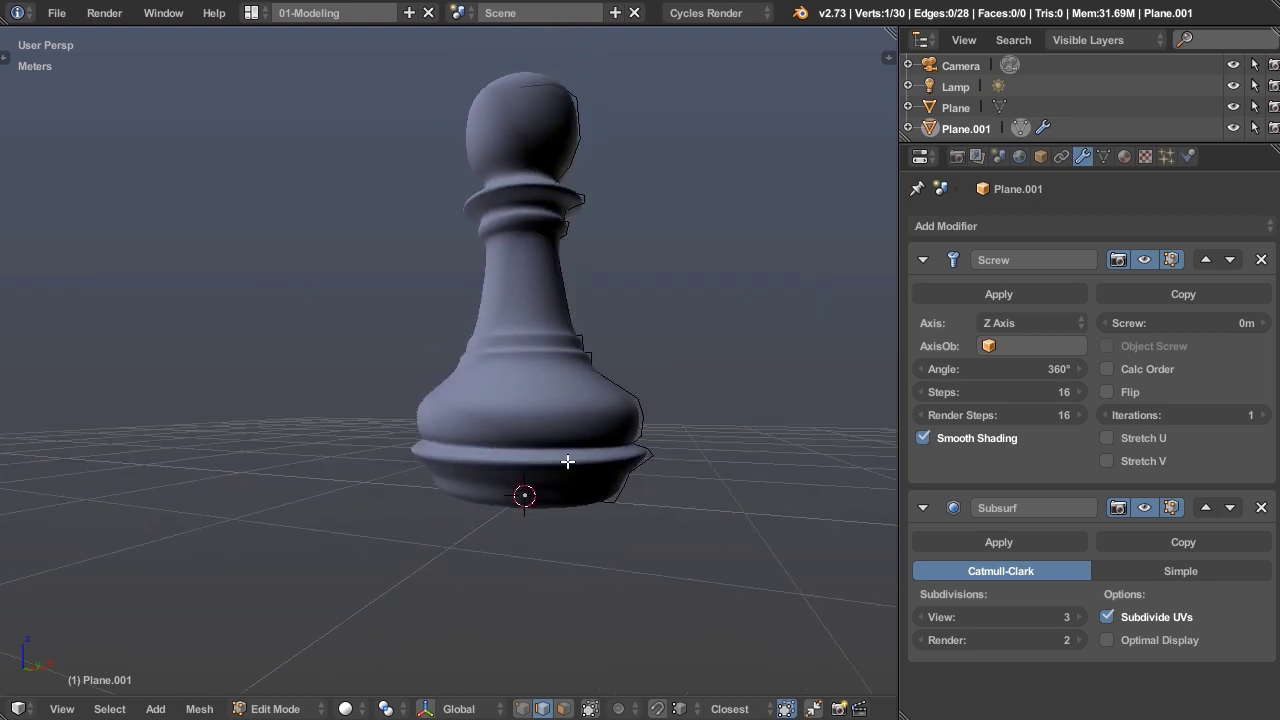
Set the Screw modifier's axis to X and examine the revolved shape
{"action": "left_click", "coordinate": [1032, 329]}
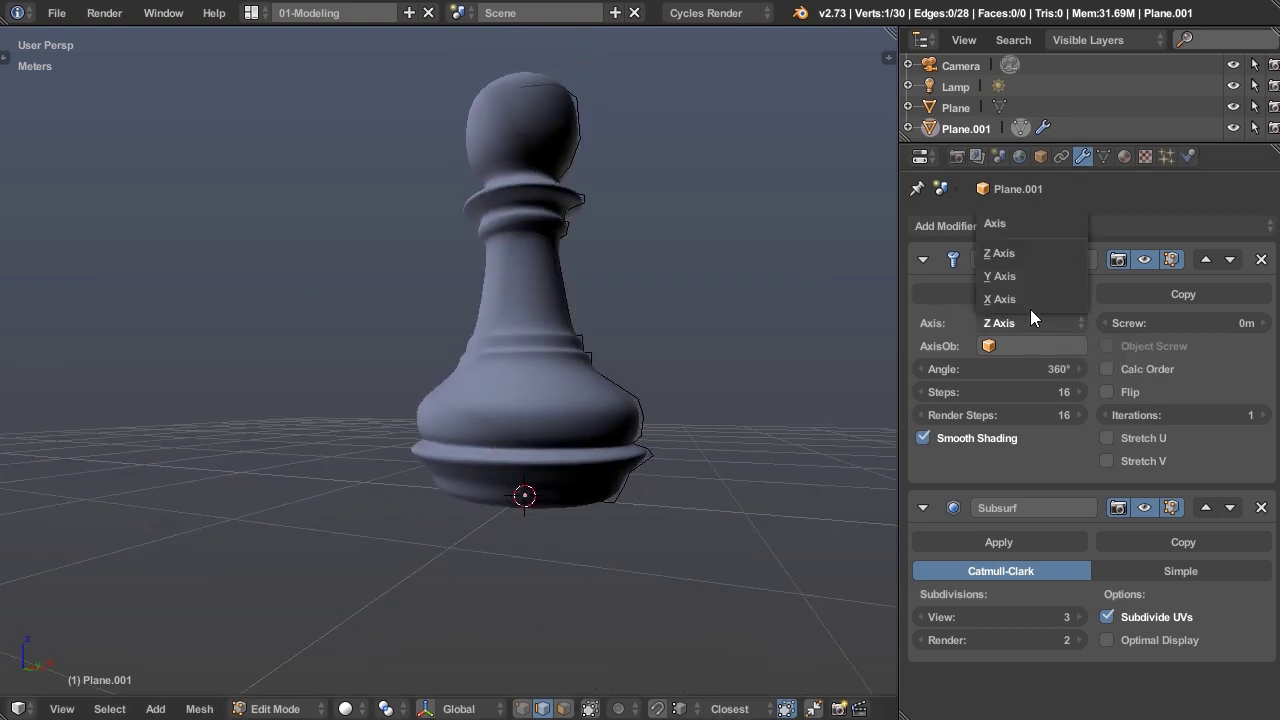
{"action": "left_click", "coordinate": [1028, 299]}
{"action": "scroll", "coordinate": [626, 530], "scroll_direction": "down", "scroll_amount": 6}
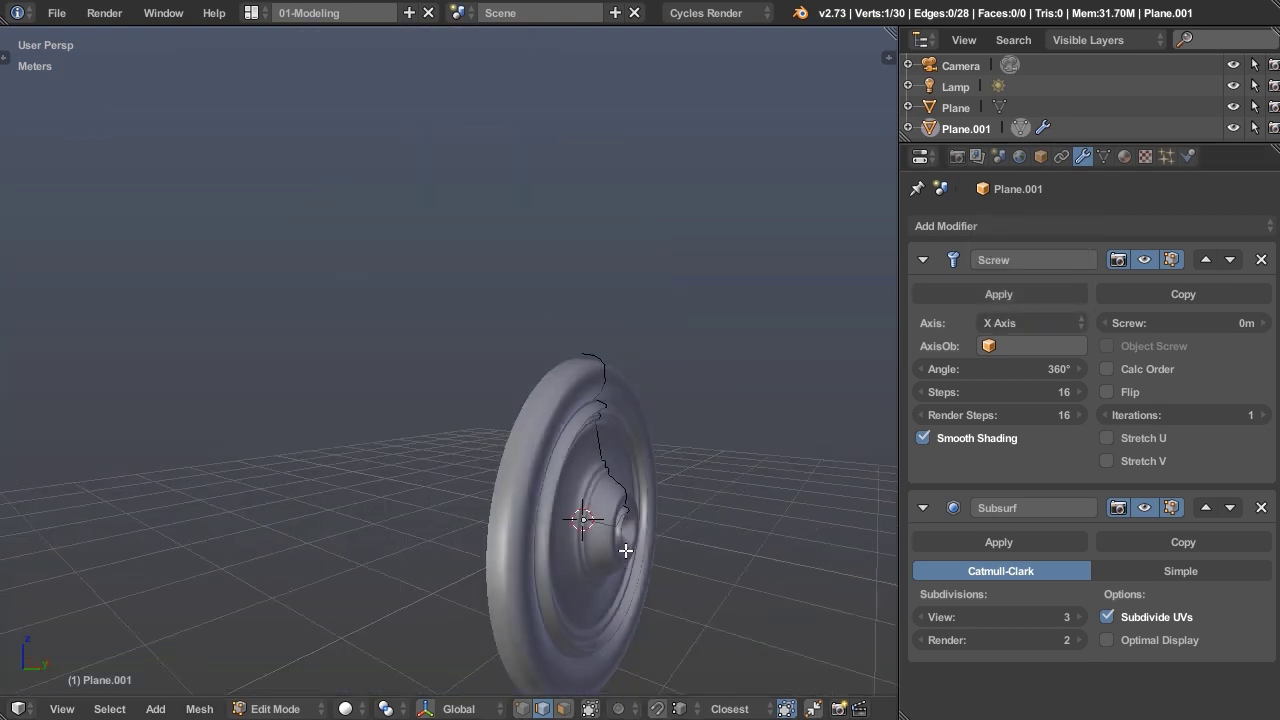
{"action": "middle_click_drag", "start_coordinate": [619, 593], "coordinate": [585, 462]}
Set the Screw modifier's axis to Y and examine the revolved shape
{"action": "left_click", "coordinate": [1048, 323]}
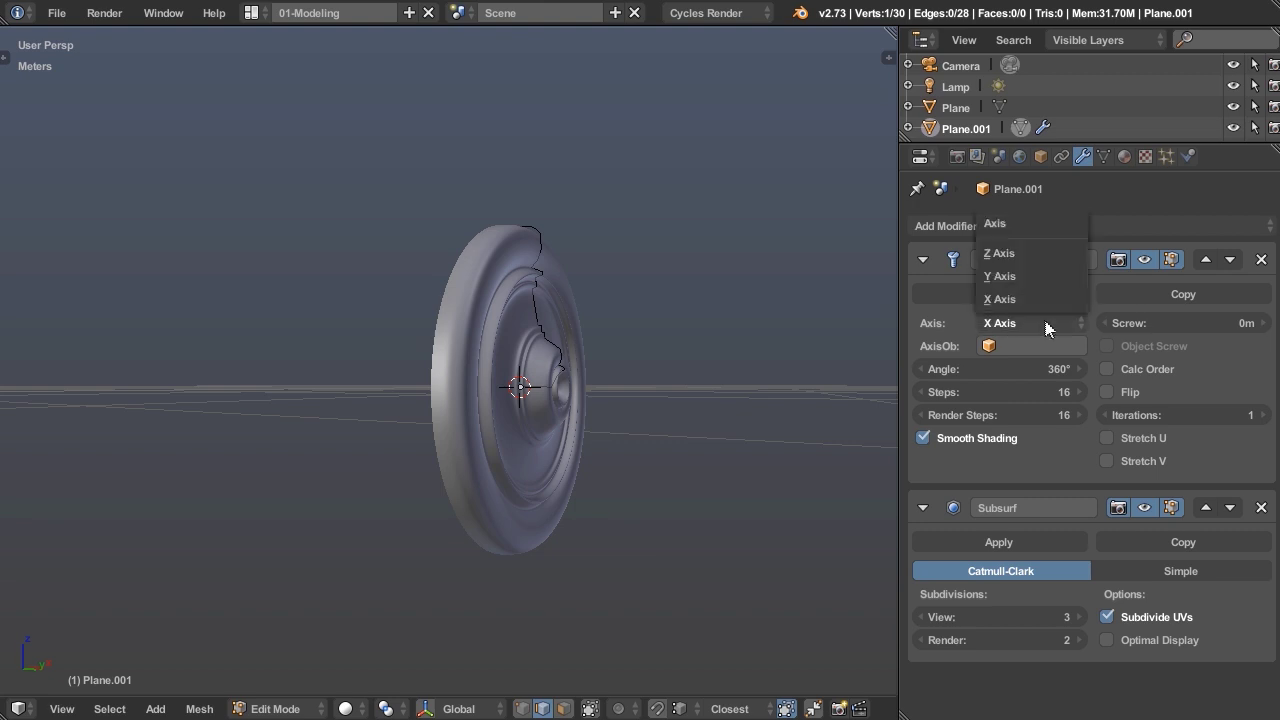
{"action": "left_click", "coordinate": [1030, 276]}
{"action": "middle_click_drag", "start_coordinate": [460, 593], "coordinate": [554, 577]}
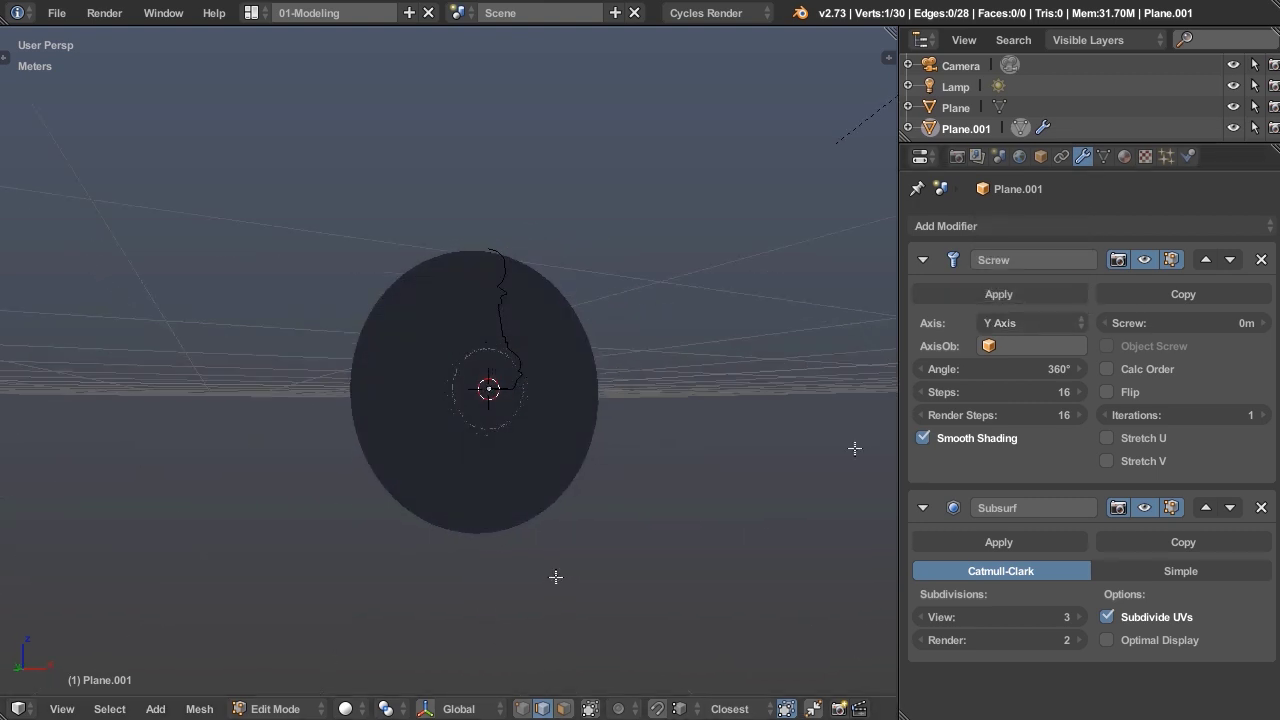
Set the Screw modifier's axis back to Z and bring the revolved pawn into view
{"action": "left_click", "coordinate": [1009, 321]}
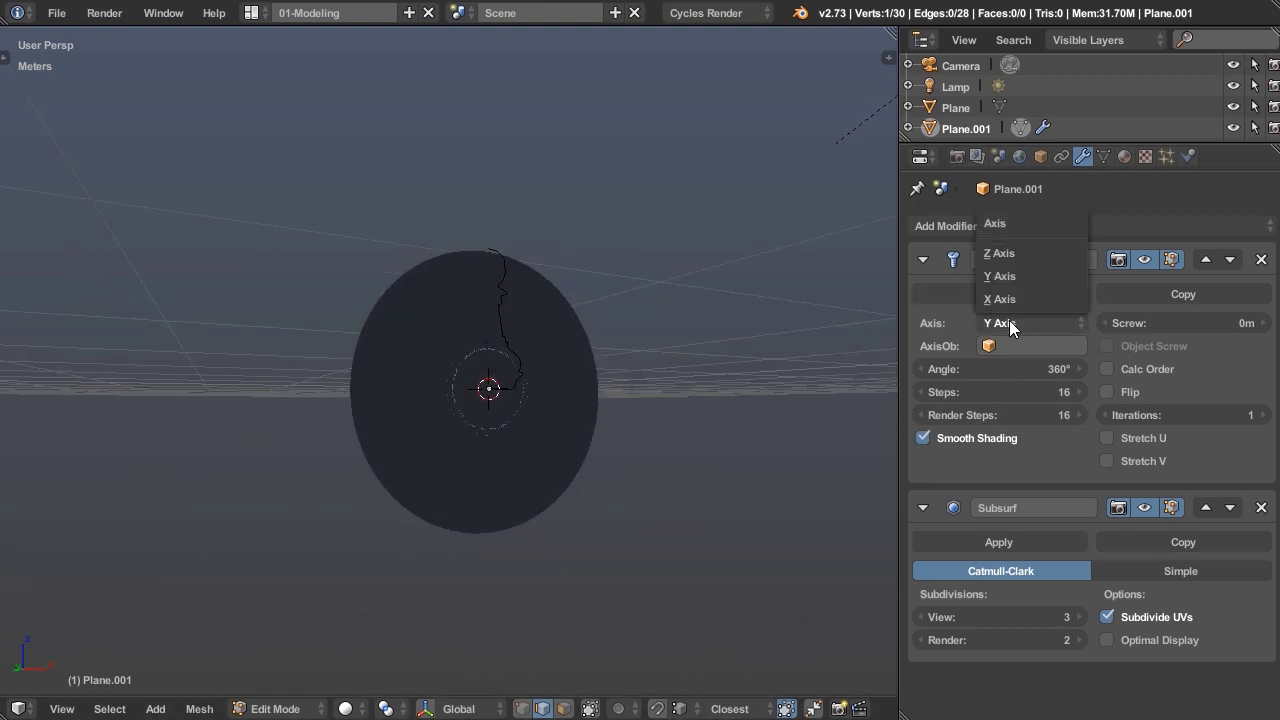
{"action": "left_click", "coordinate": [1009, 256]}
{"action": "scroll", "coordinate": [550, 365], "scroll_direction": "up", "scroll_amount": 6}
{"action": "middle_click_drag", "start_coordinate": [517, 362], "coordinate": [621, 471], "text": "shift"}
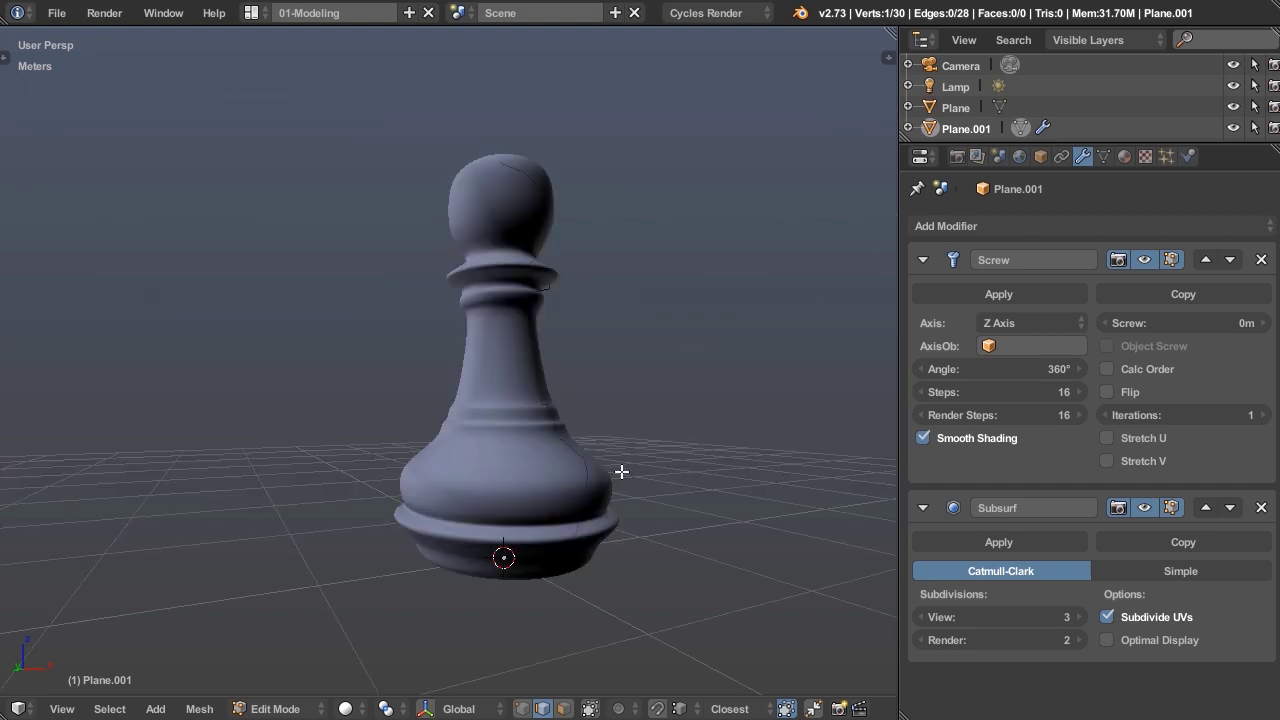
{"action": "left_click", "coordinate": [961, 224]}
{"action": "key", "text": "Escape"}
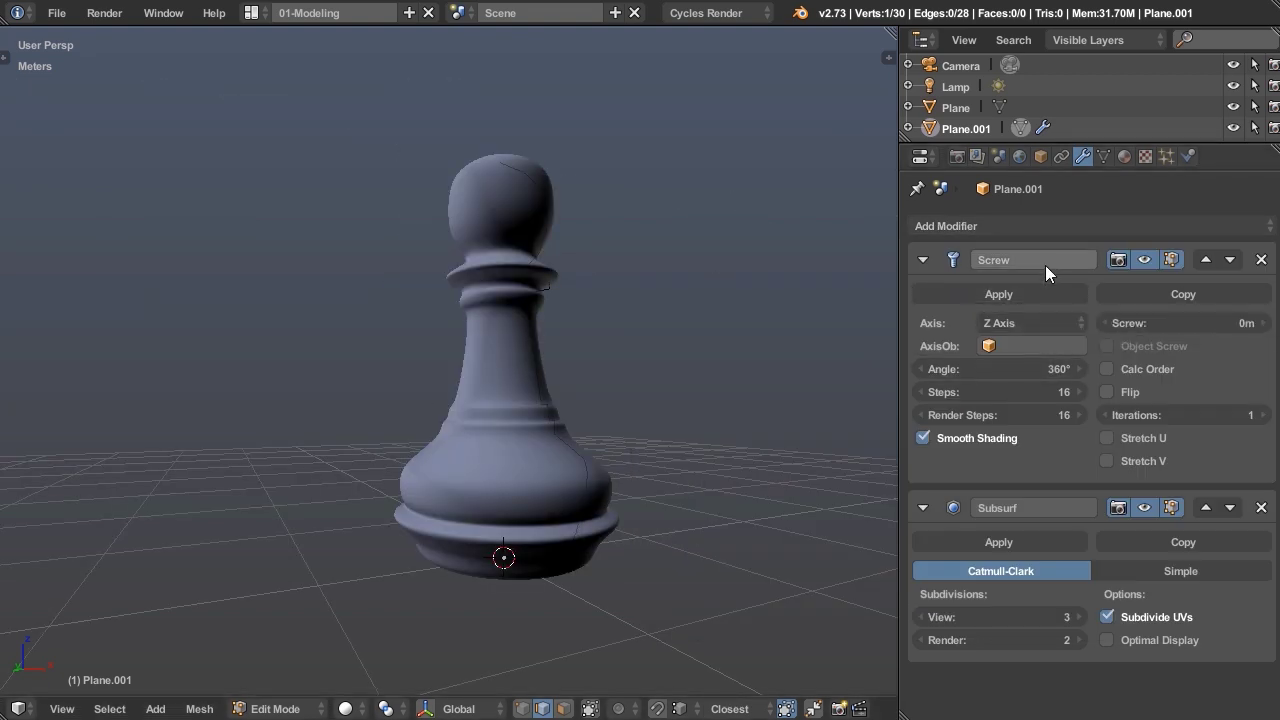
{"action": "left_click", "coordinate": [1049, 227]}
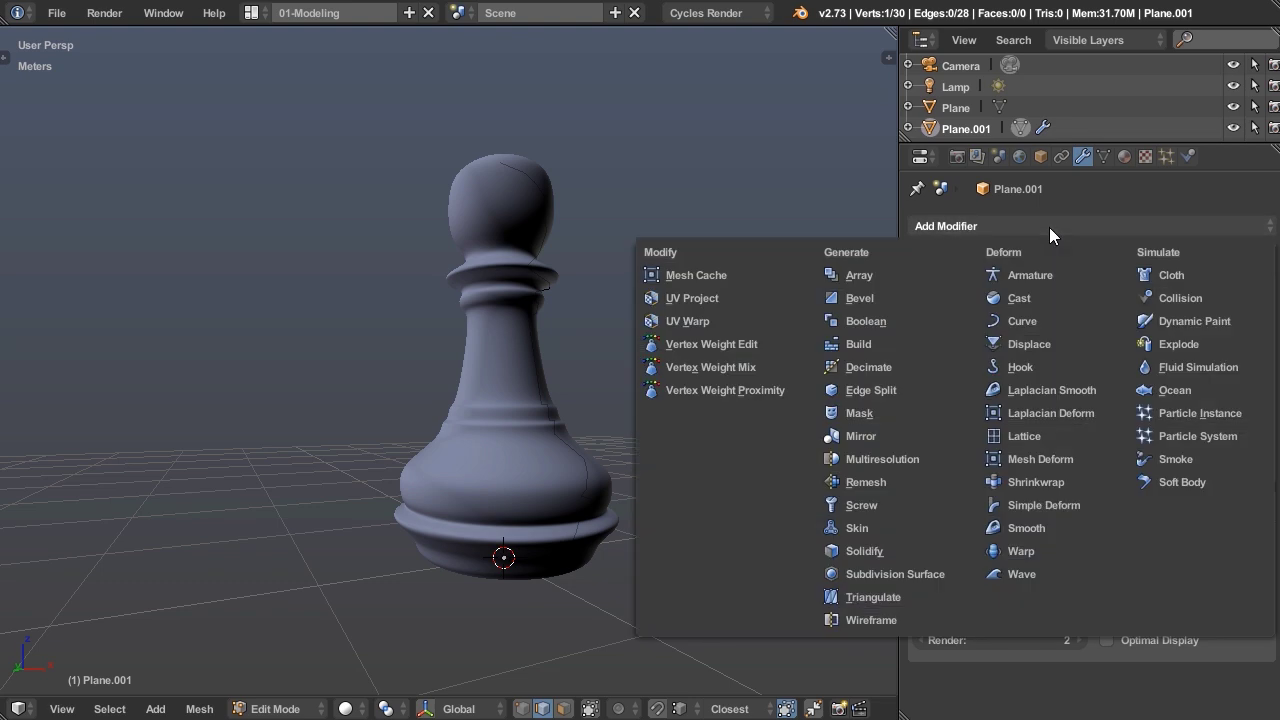
{"action": "left_click", "coordinate": [882, 508]}
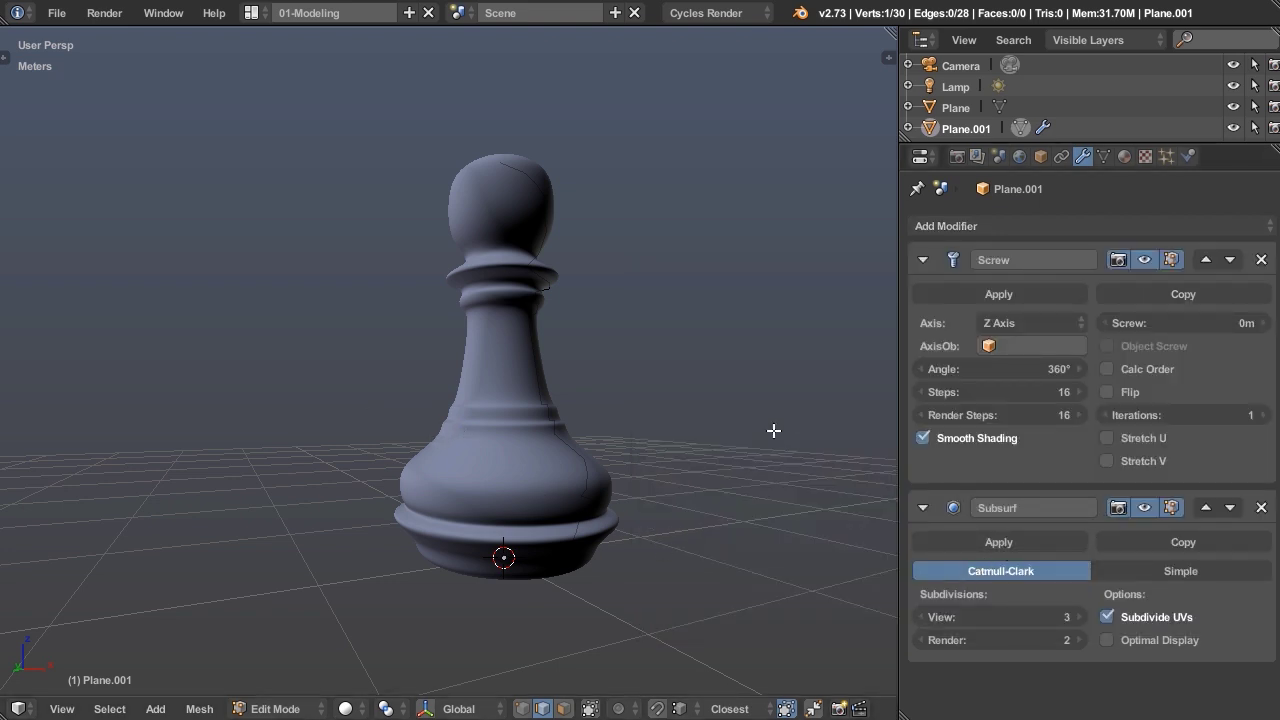
Set the Subdivision Surface viewport level to 1 and then to 2, and inspect the pawn's smoothness in perspective
{"action": "scroll", "coordinate": [722, 491], "scroll_direction": "up", "scroll_amount": 2}
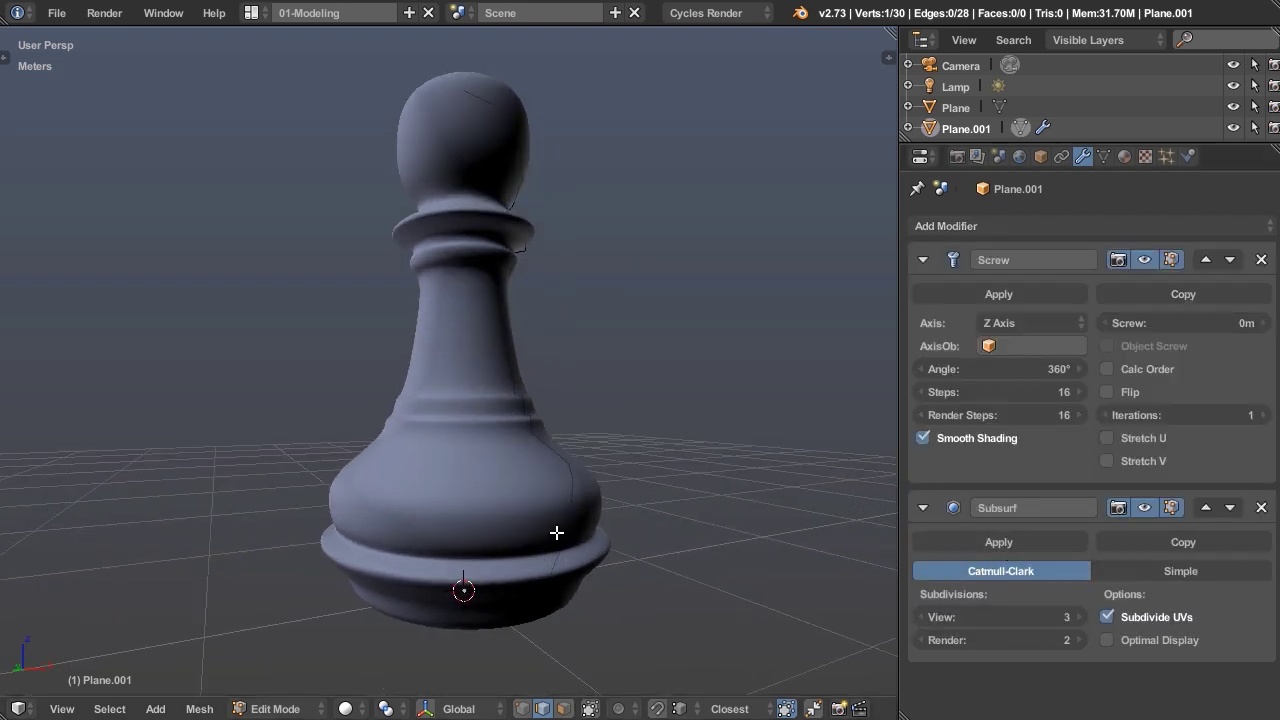
{"action": "middle_click_drag", "start_coordinate": [550, 526], "coordinate": [564, 539]}
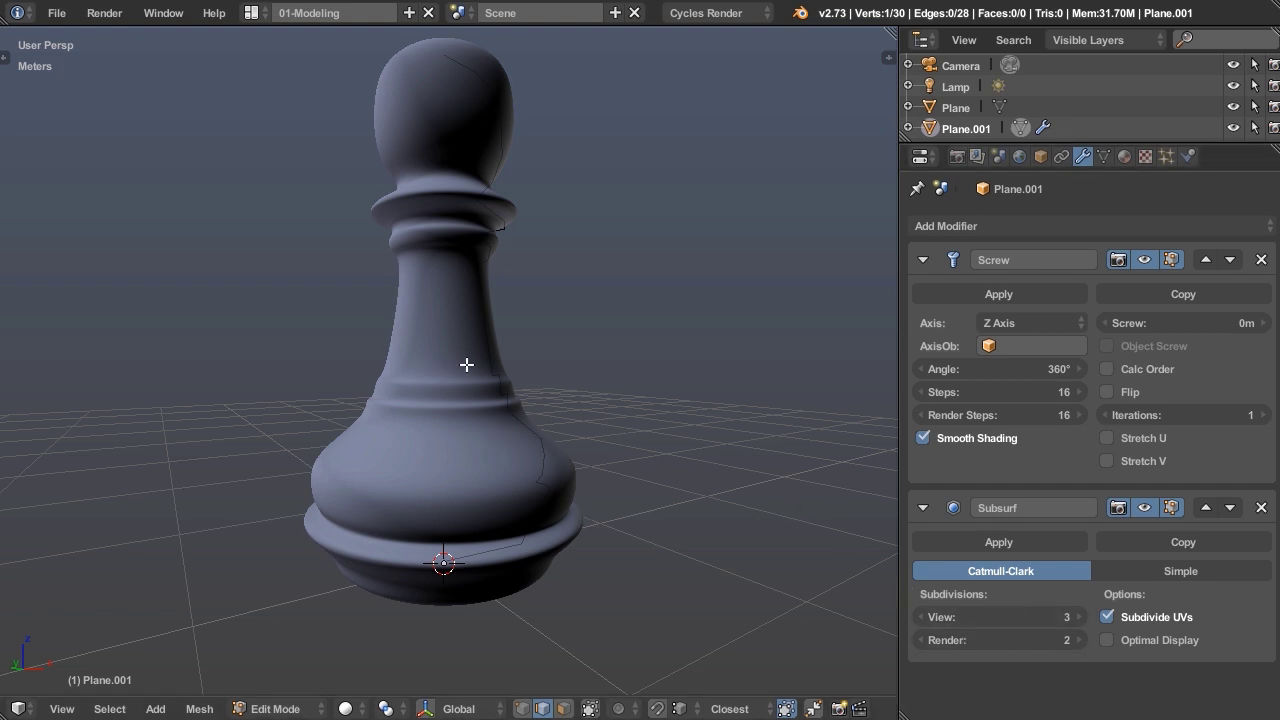
{"action": "key", "text": "ctrl+1"}
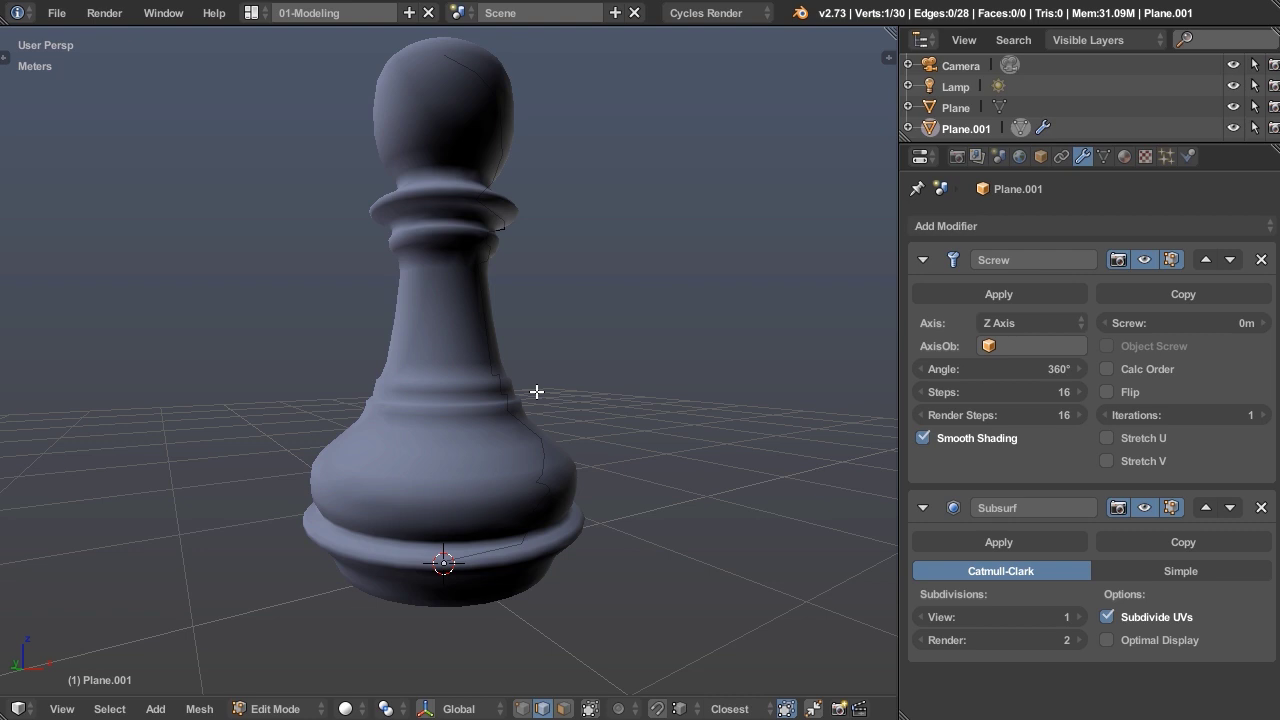
{"action": "key", "text": "ctrl+2"}
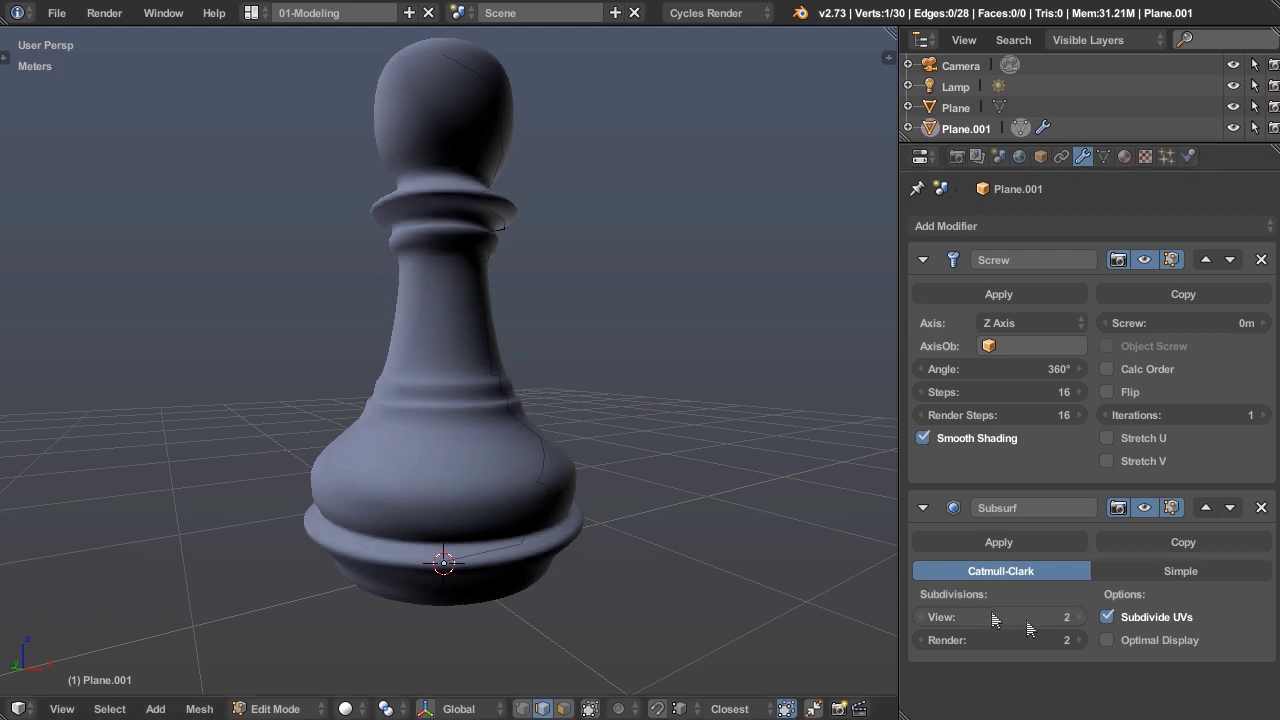
{"action": "middle_click_drag", "start_coordinate": [509, 374], "coordinate": [403, 414], "text": "shift"}
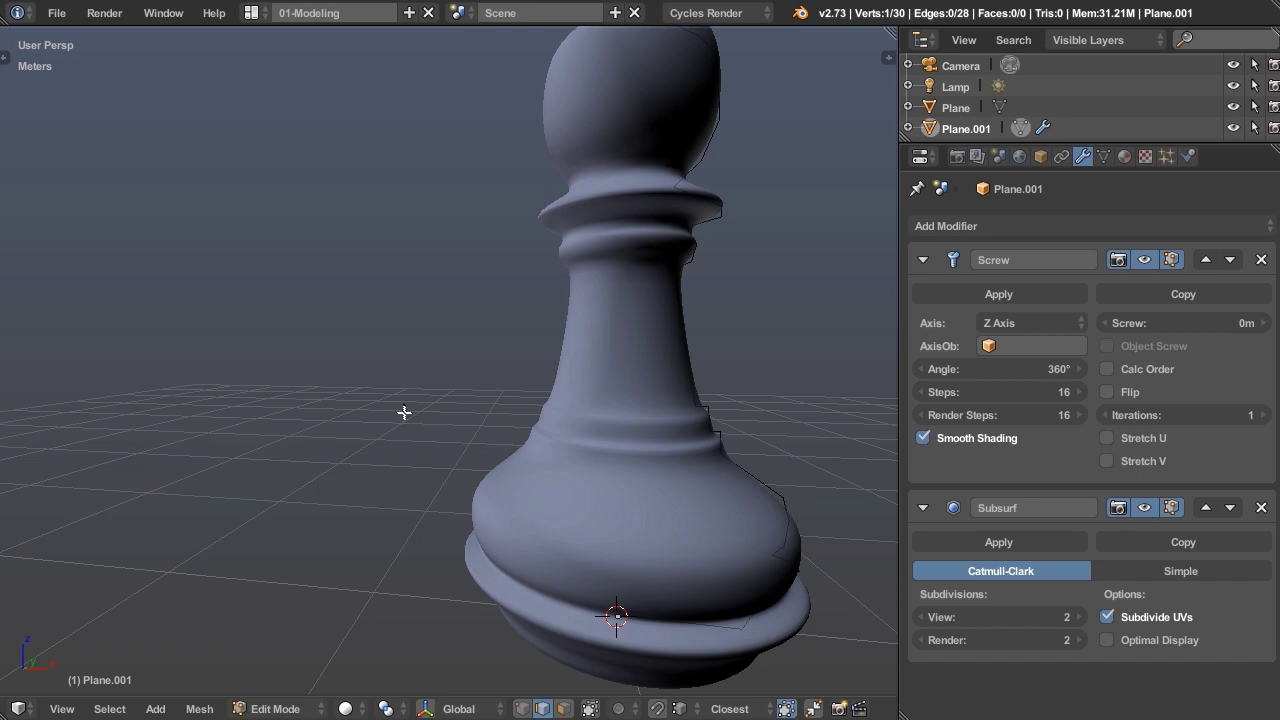
{"action": "scroll", "coordinate": [415, 414], "scroll_direction": "down", "scroll_amount": 2}
{"action": "scroll", "coordinate": [569, 420], "scroll_direction": "up", "scroll_amount": 1}
{"action": "mouse_move", "coordinate": [564, 420]}
{"action": "middle_mouse_down", "text": "shift"}
{"action": "mouse_move", "coordinate": [448, 408]}
{"action": "mouse_move", "coordinate": [588, 415]}
{"action": "middle_mouse_up", "text": "shift"}
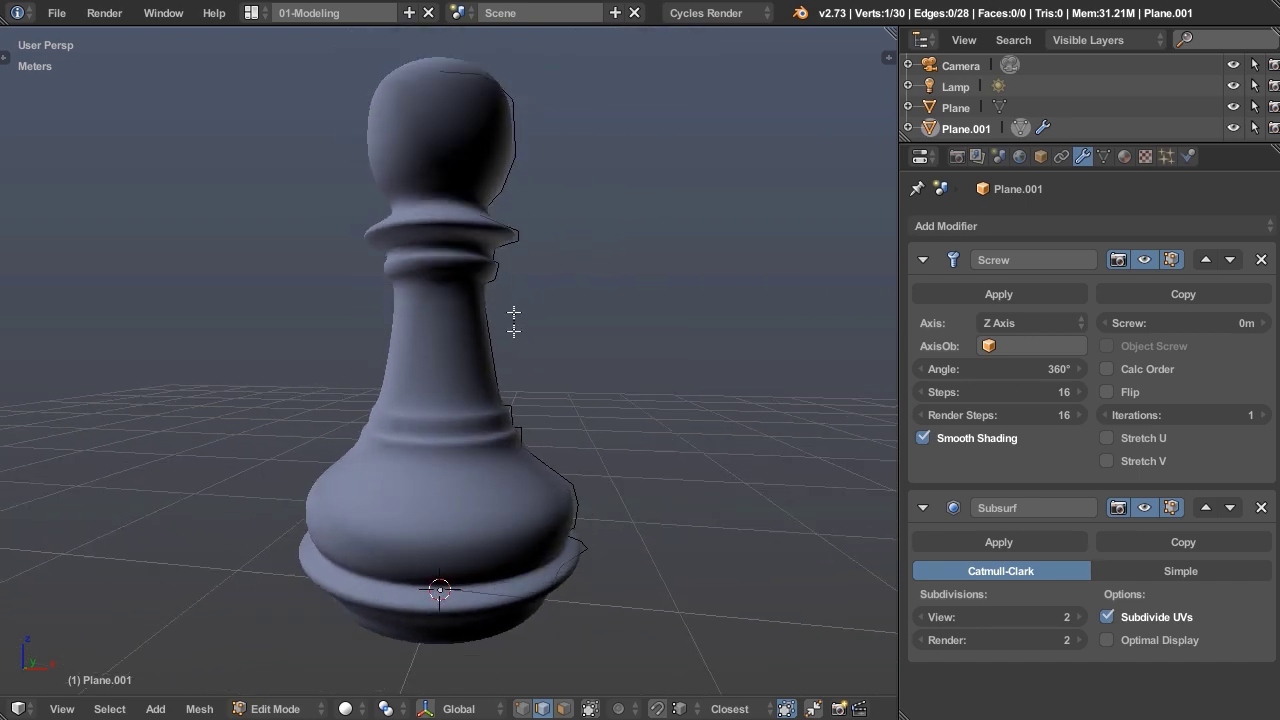
In front view with vertex selection, move the vertex below the lower neck ledge inward and the ledge's outer corner vertex slightly outward
{"action": "key", "text": "Tab"}
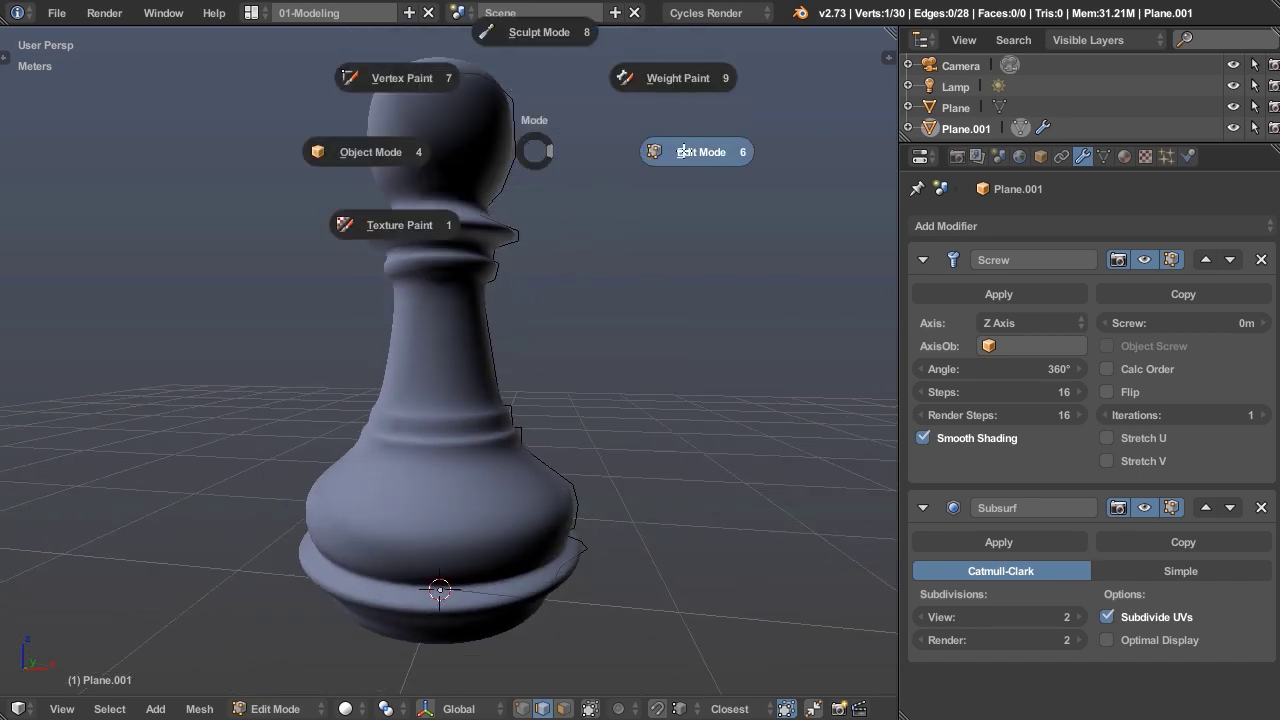
{"action": "left_click", "coordinate": [652, 152]}
{"action": "key", "text": "KP_1"}
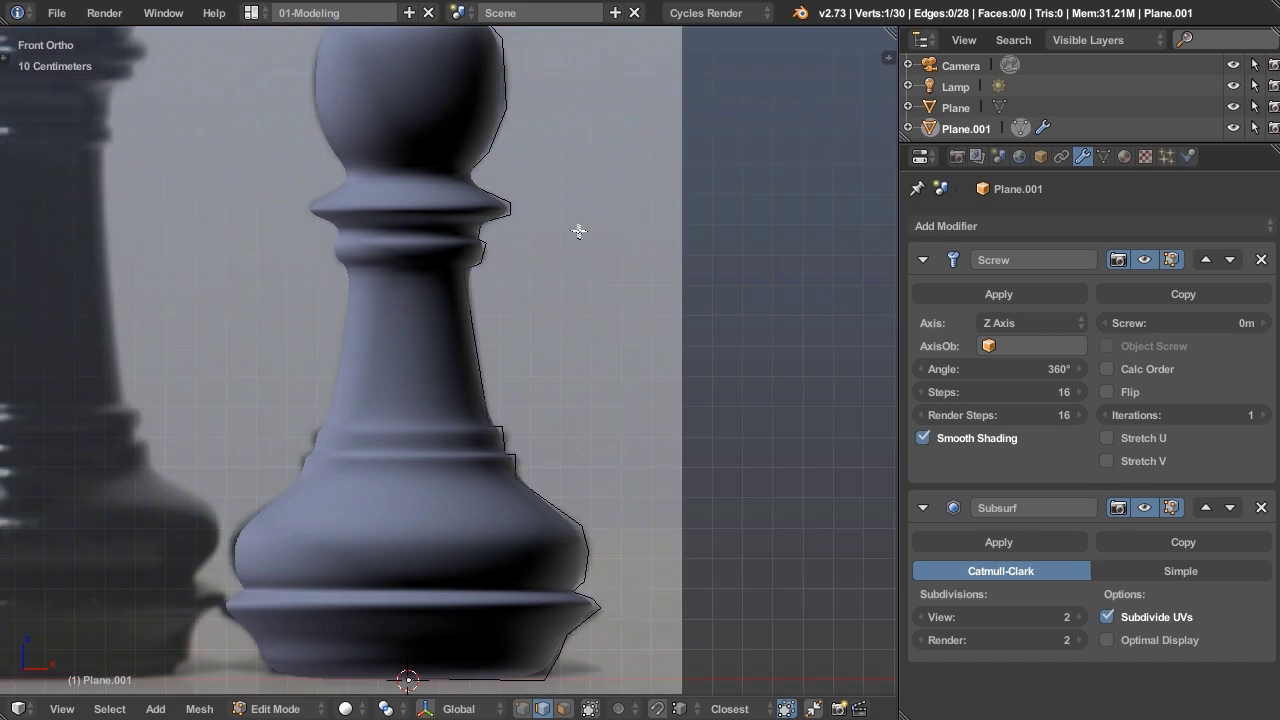
{"action": "left_click", "coordinate": [522, 708]}
{"action": "scroll", "coordinate": [586, 514], "scroll_direction": "up", "scroll_amount": 3}
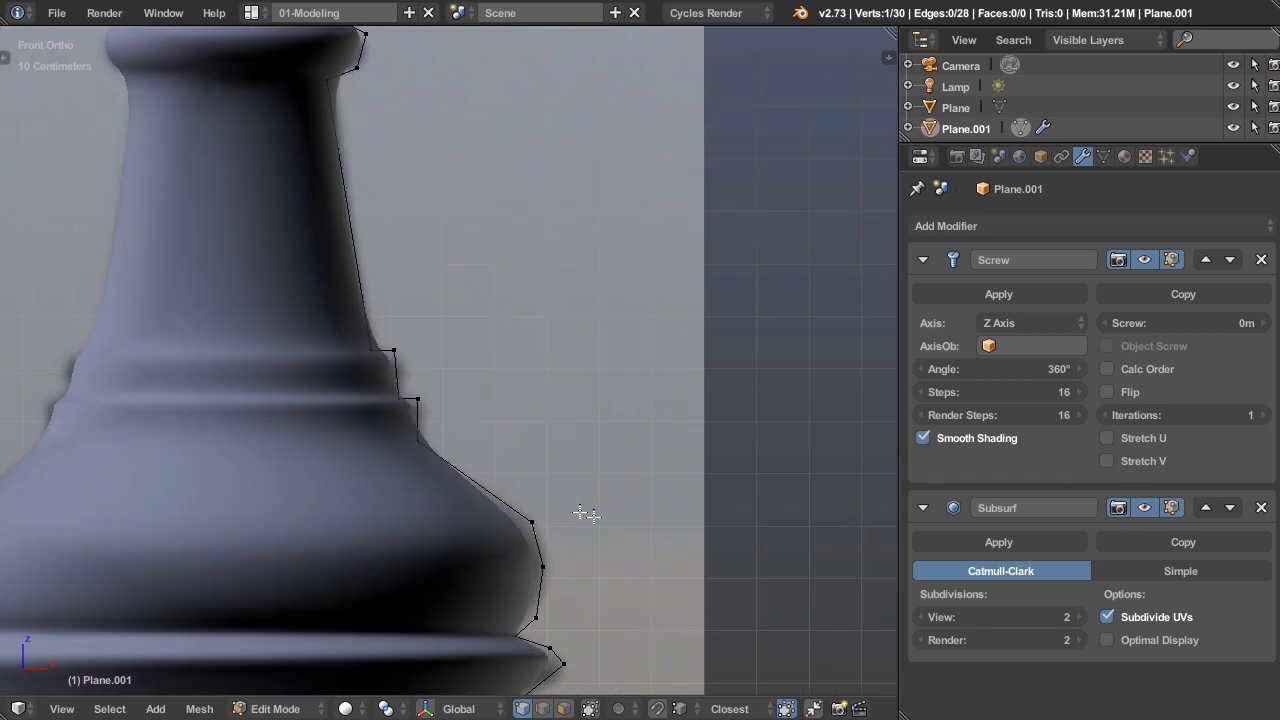
{"action": "scroll", "coordinate": [634, 440], "scroll_direction": "up", "scroll_amount": 2}
{"action": "key", "text": "g"}
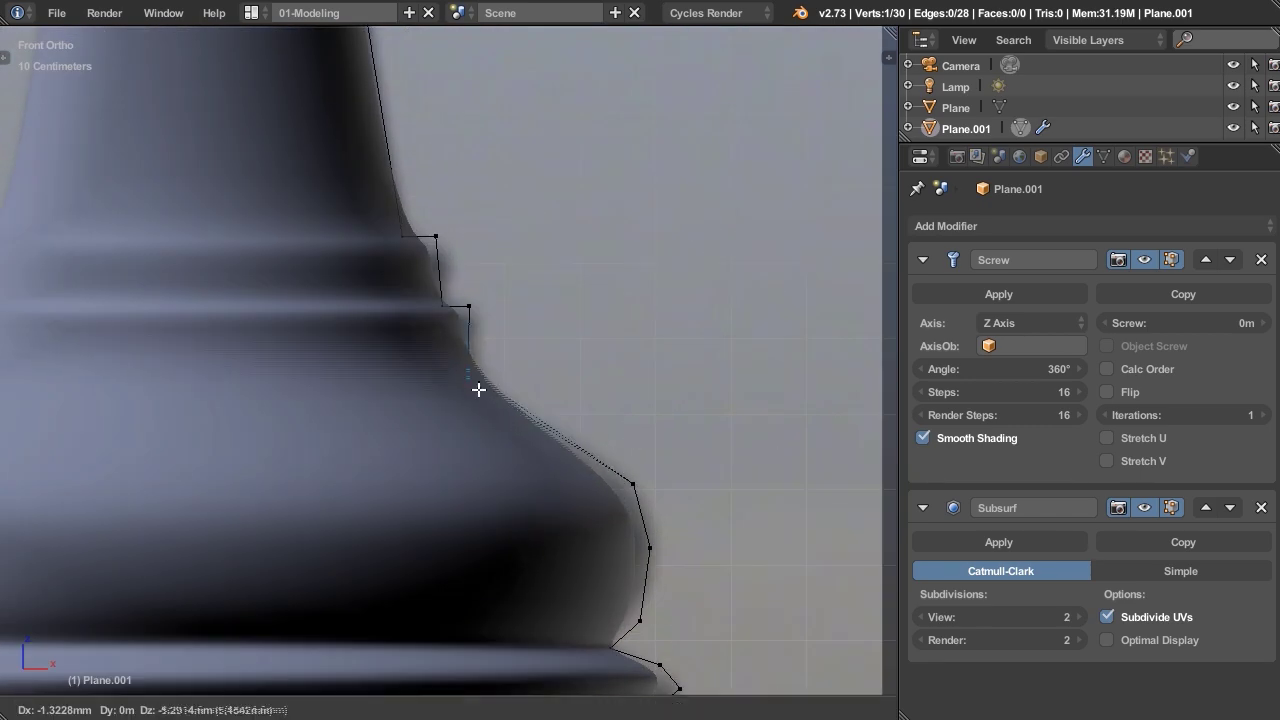
{"action": "left_click", "coordinate": [462, 389]}
{"action": "right_click", "coordinate": [470, 309]}
{"action": "key", "text": "g"}
{"action": "left_click", "coordinate": [474, 309]}
Subdivide the vertical edge of the upper neck ledge and move the new vertex down close to the edge's lower end
{"action": "right_click", "coordinate": [448, 307]}
{"action": "right_click", "coordinate": [428, 228], "text": "shift"}
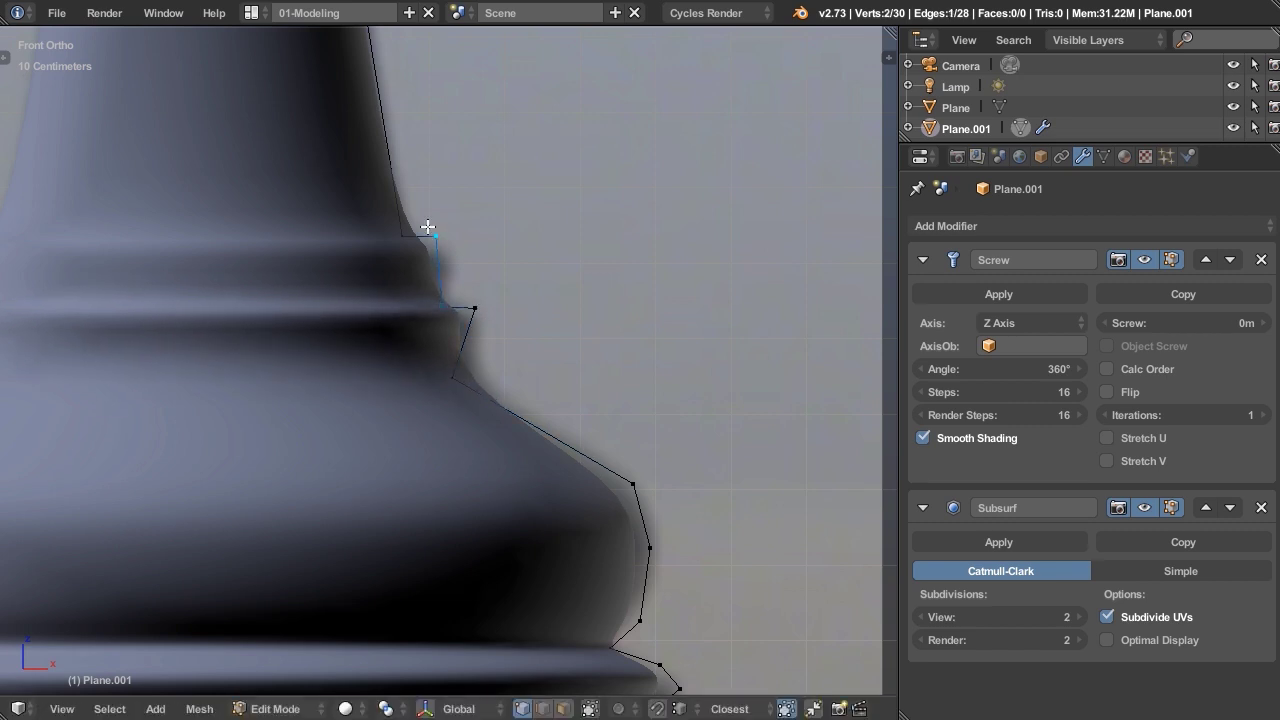
{"action": "key", "text": "w"}
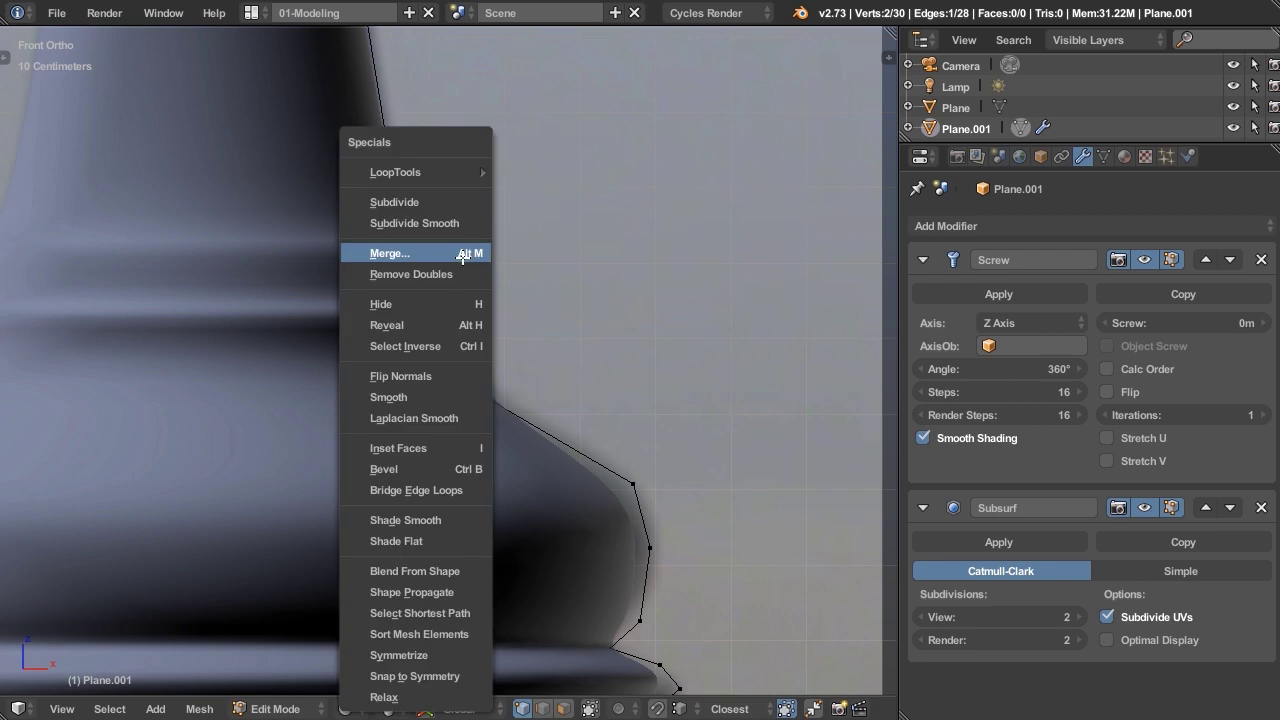
{"action": "left_click", "coordinate": [457, 204]}
{"action": "right_click", "coordinate": [442, 265]}
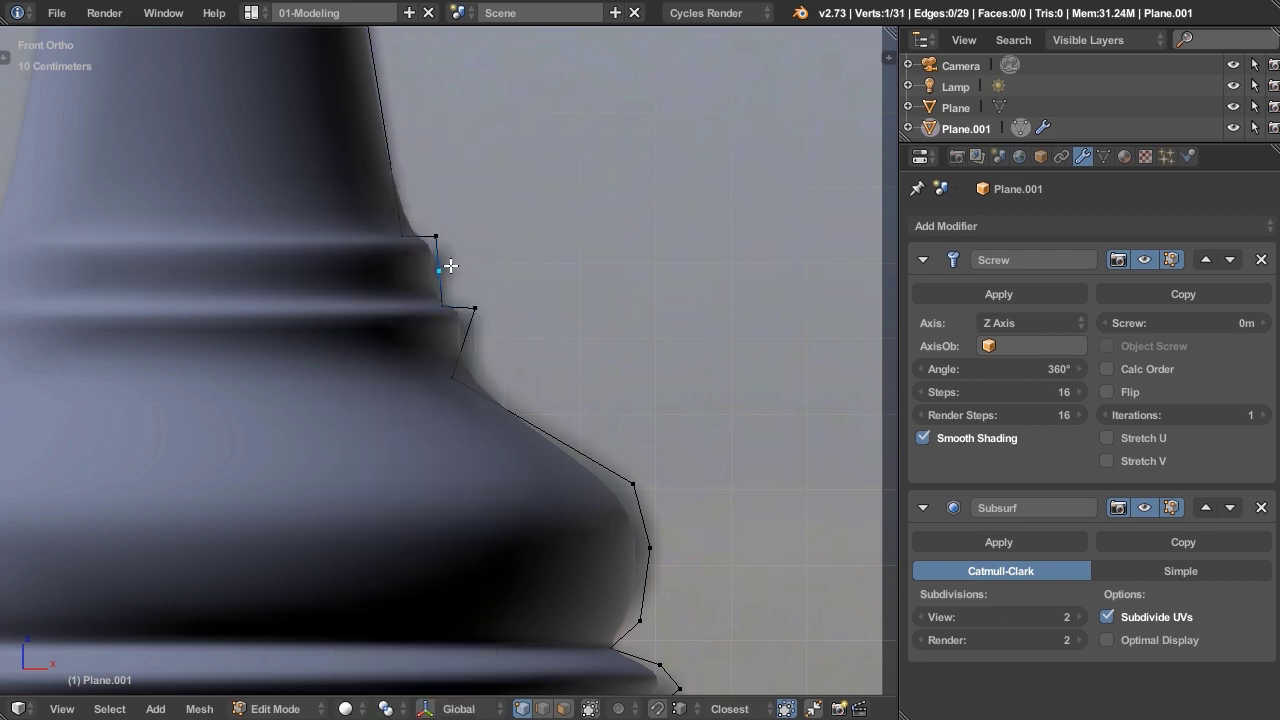
{"action": "key", "text": "g"}
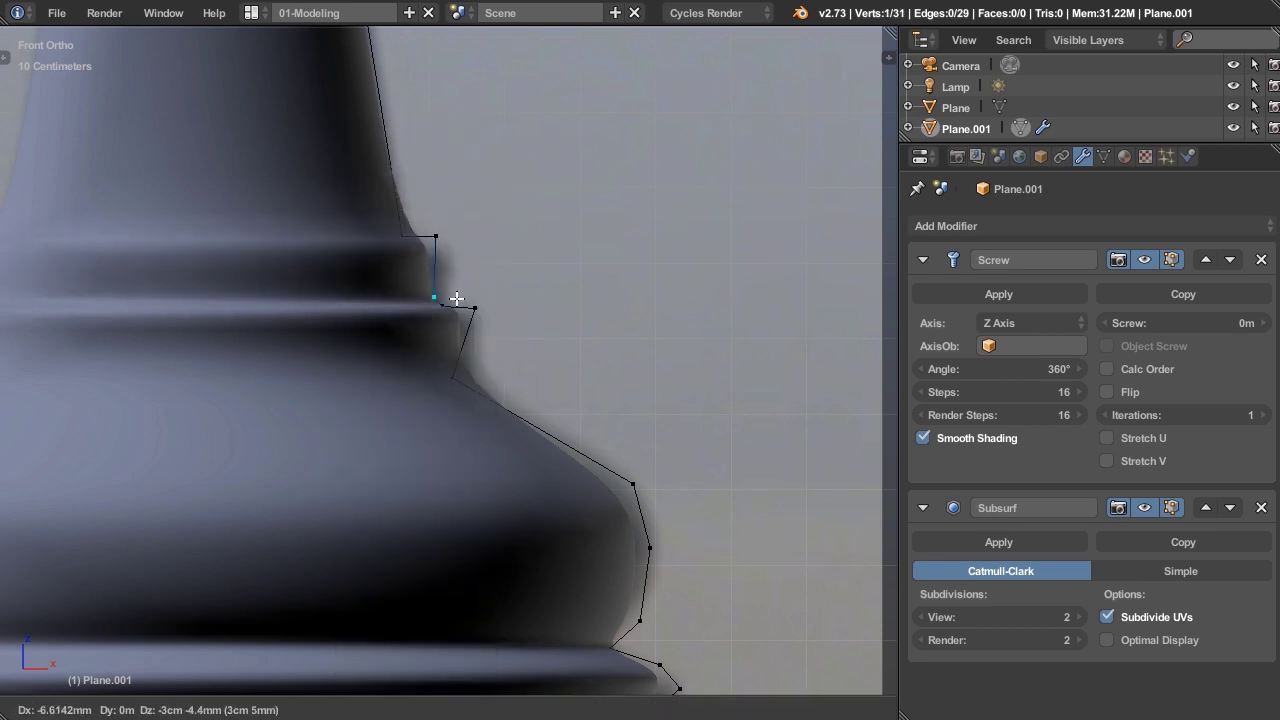
{"action": "left_click", "coordinate": [459, 316]}
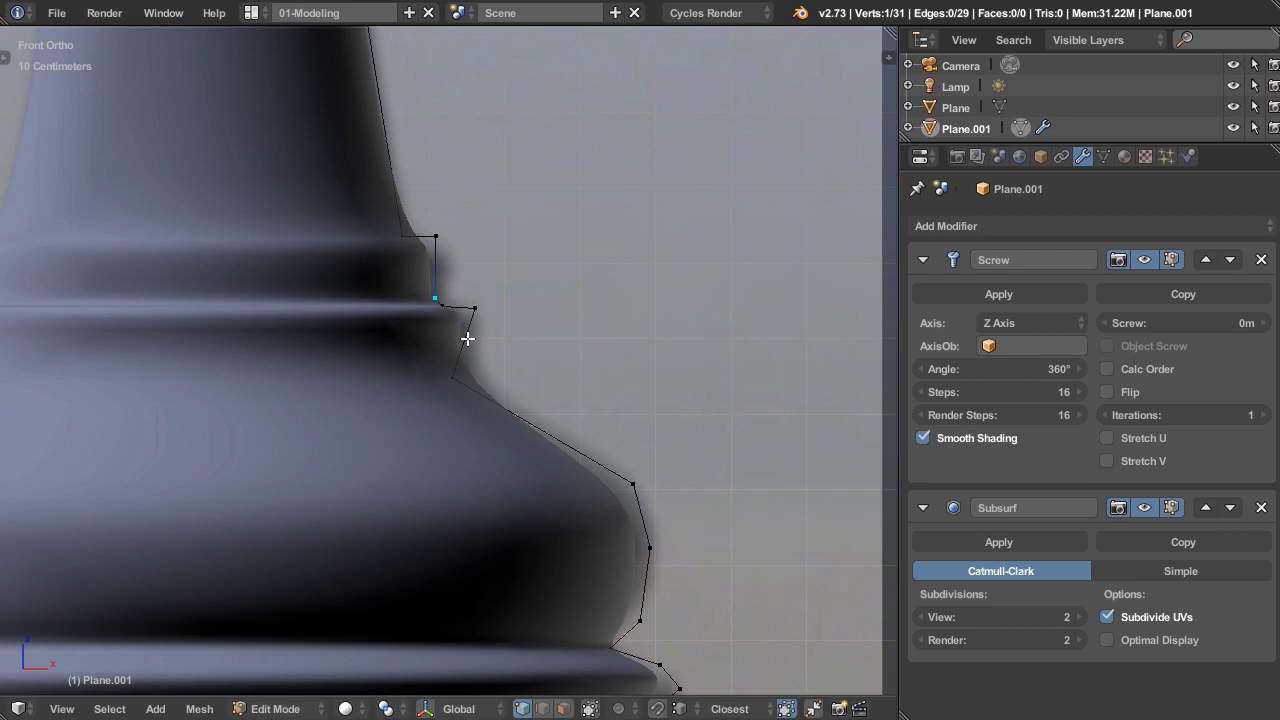
Add a loop cut to the sloped edge under the lower neck ledge and move the new vertex near its lower end
{"action": "key", "text": "ctrl+r"}
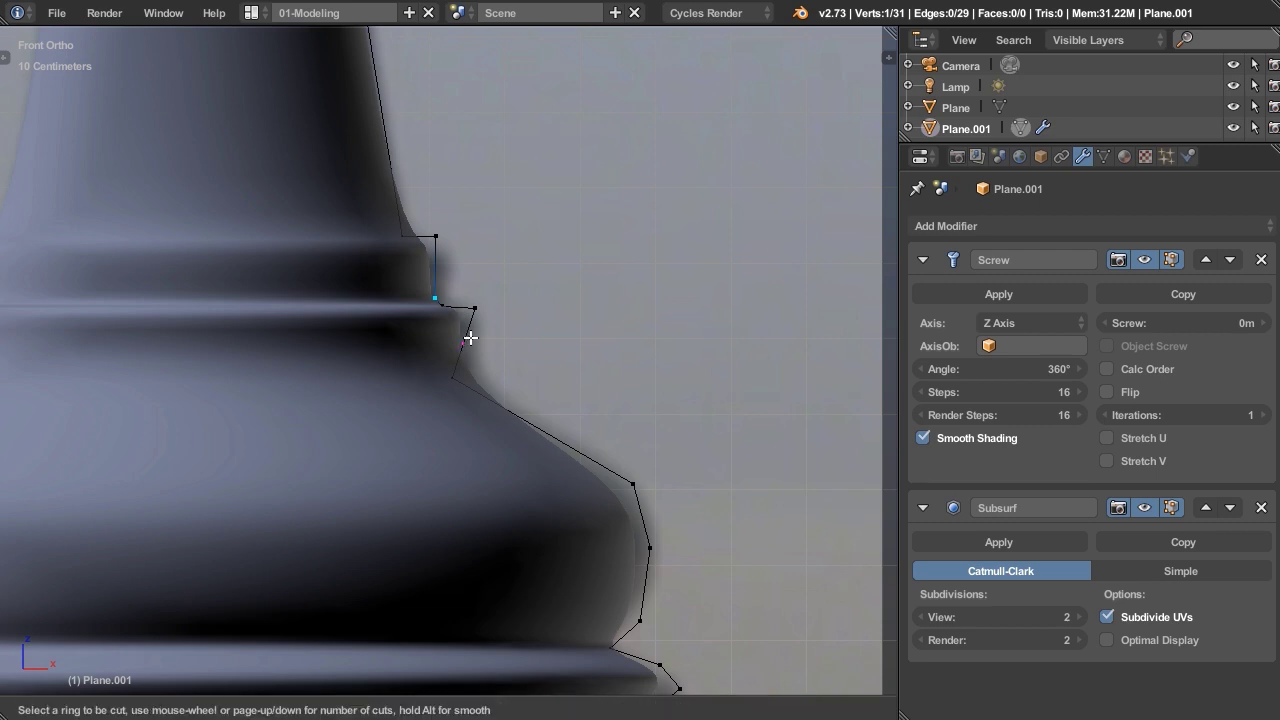
{"action": "left_click", "coordinate": [470, 338]}
{"action": "right_click", "coordinate": [478, 324]}
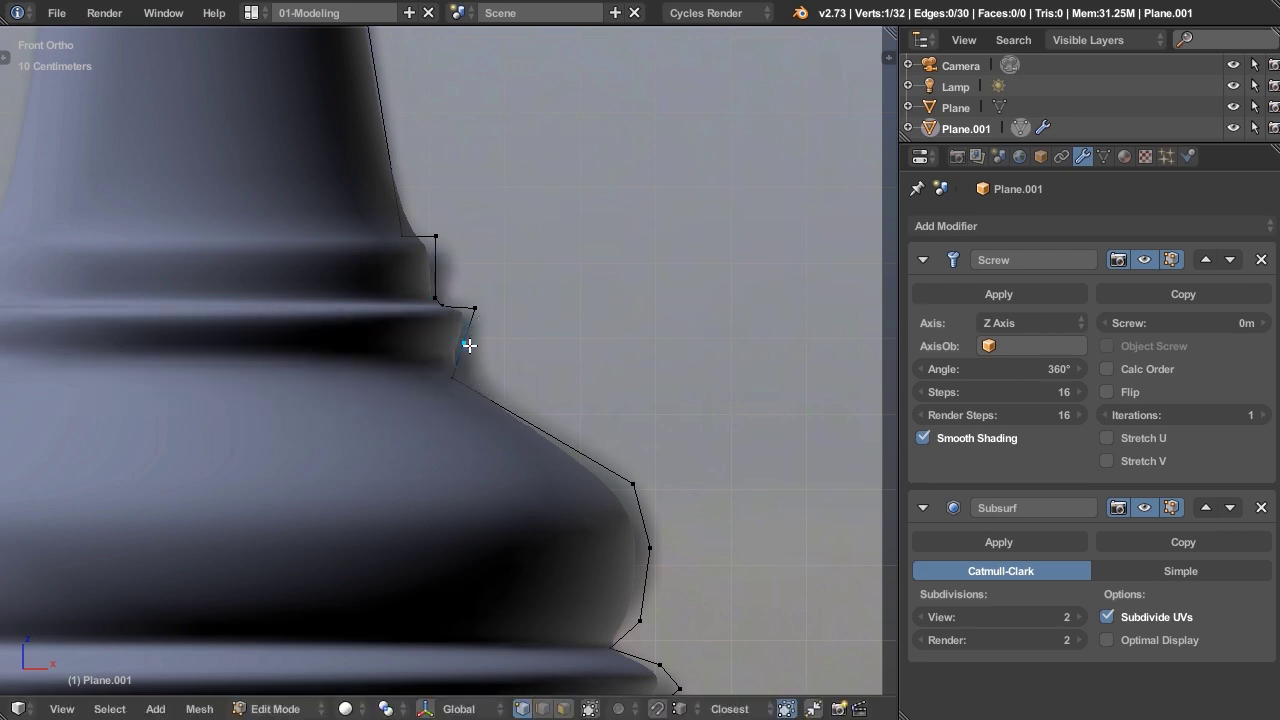
{"action": "key", "text": "g"}
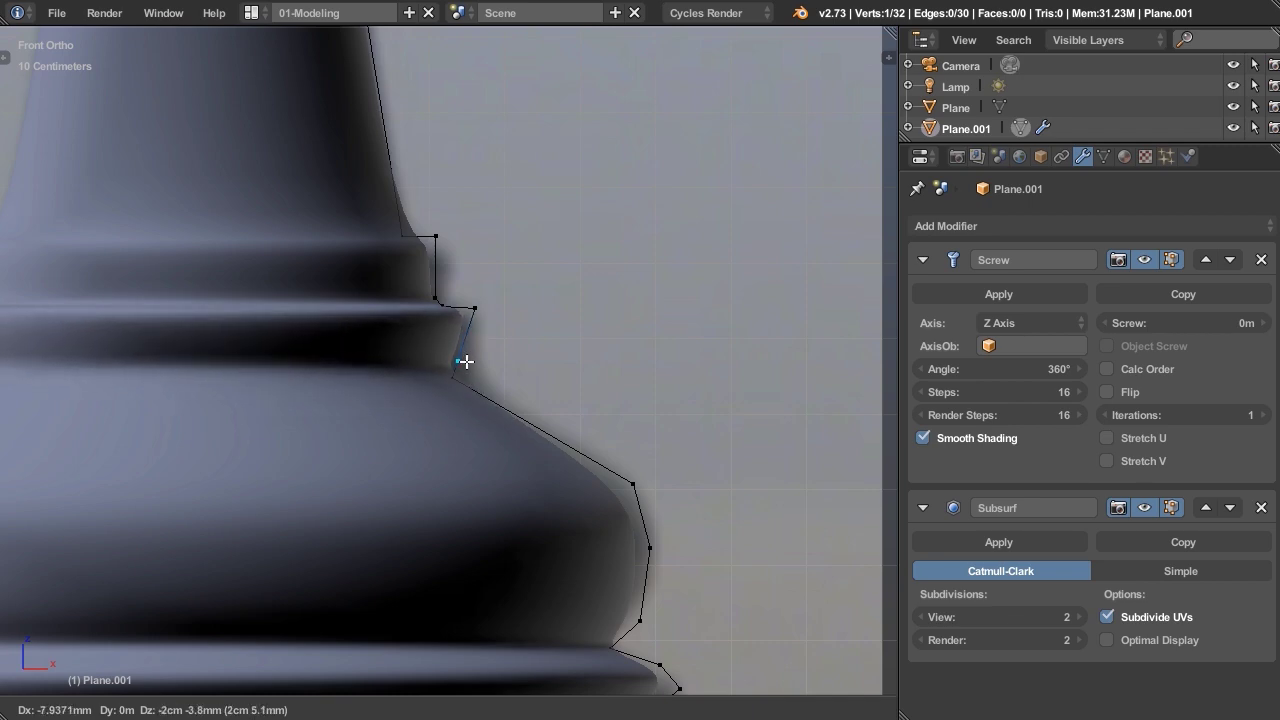
{"action": "left_click", "coordinate": [466, 356]}
Add a loop cut to the lowest side edge of the base and move the new vertex close to the bottom corner
{"action": "scroll", "coordinate": [514, 457], "scroll_direction": "down", "scroll_amount": 1}
{"action": "middle_click_drag", "start_coordinate": [514, 457], "coordinate": [530, 237], "text": "shift"}
{"action": "key", "text": "ctrl+r"}
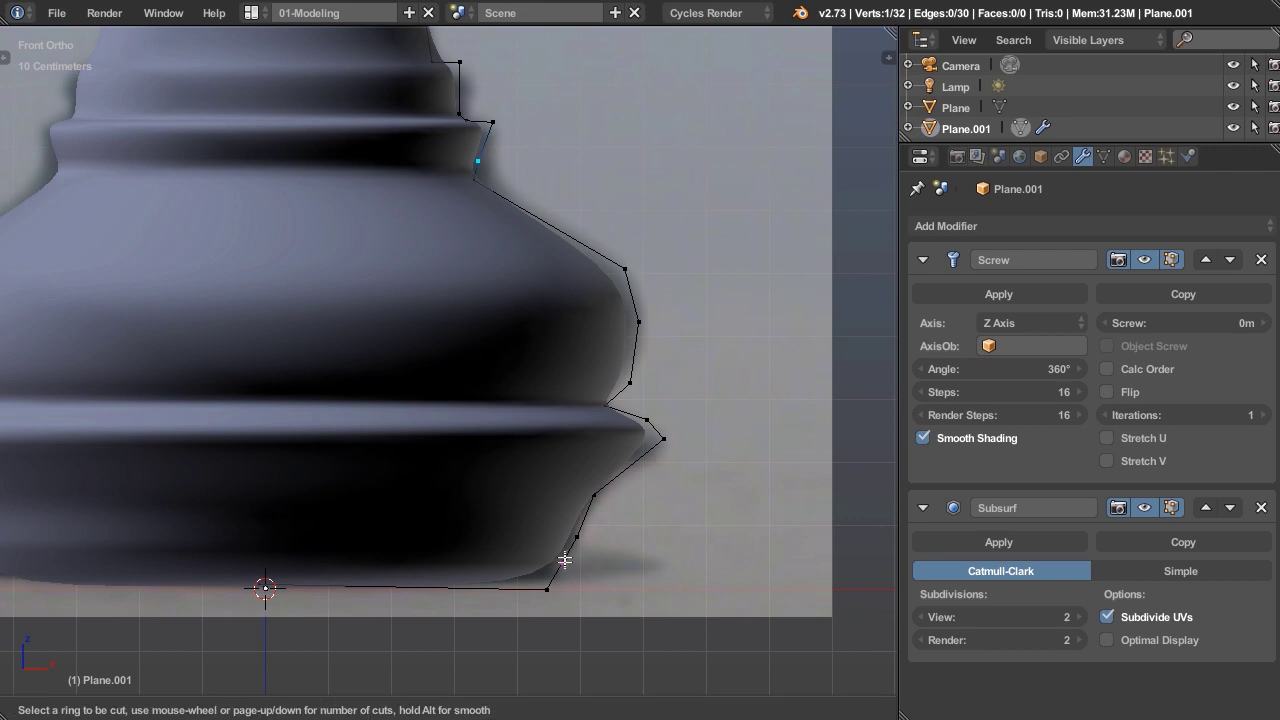
{"action": "left_click", "coordinate": [565, 560]}
{"action": "right_click", "coordinate": [565, 560]}
{"action": "key", "text": "g"}
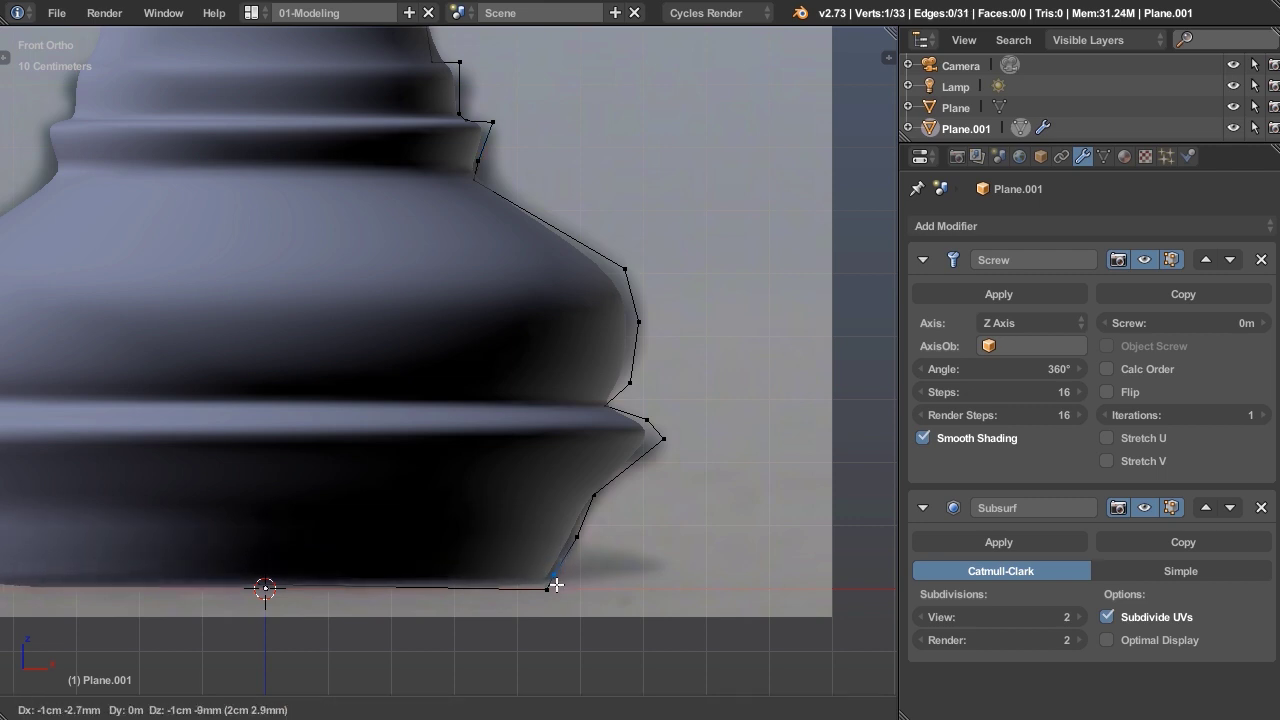
{"action": "left_click", "coordinate": [556, 585]}
Add a loop cut to the edge beneath the base rim and move the new vertex close to the rim's tip
{"action": "key", "text": "ctrl+r"}
{"action": "left_click", "coordinate": [638, 465]}
{"action": "right_click", "coordinate": [638, 465]}
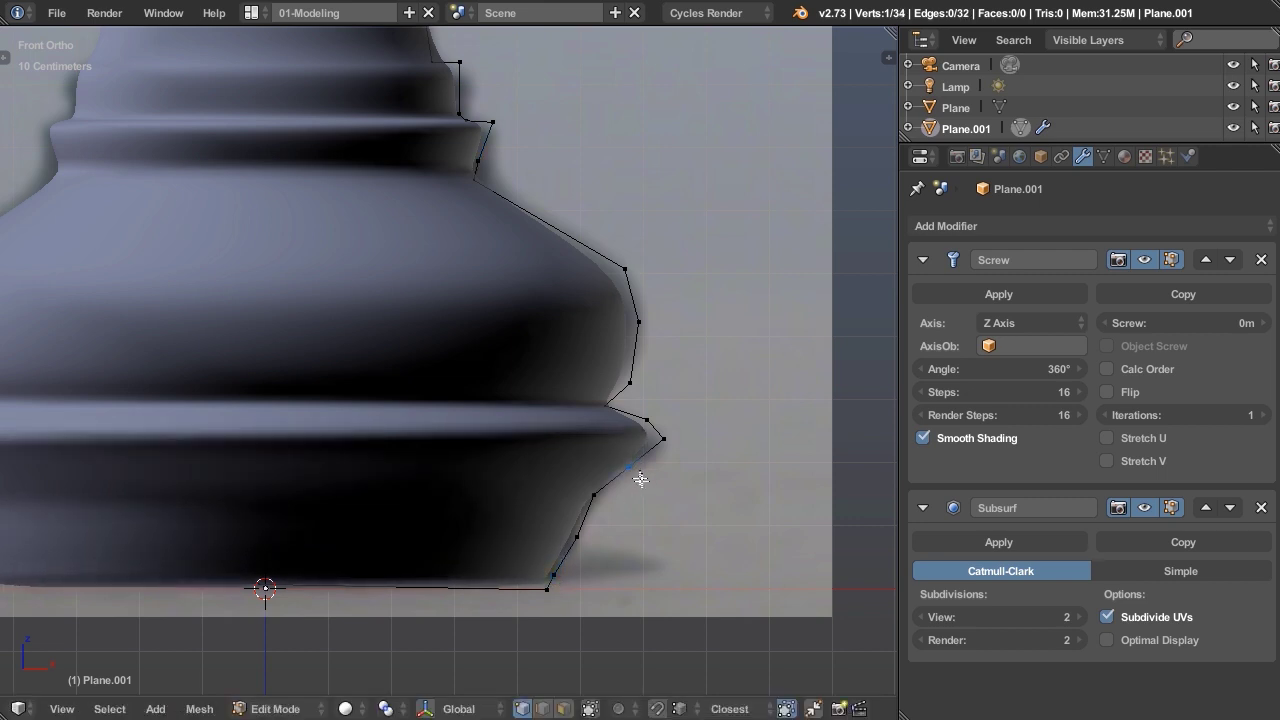
{"action": "key", "text": "g"}
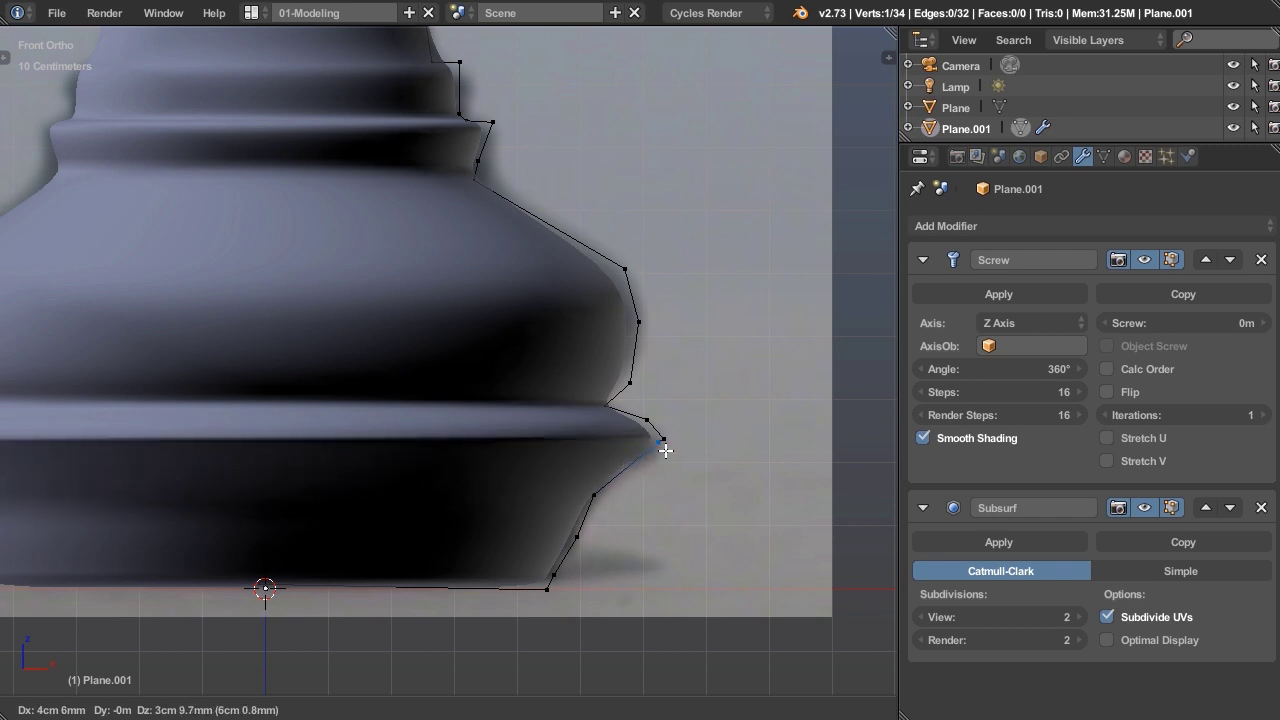
{"action": "left_click", "coordinate": [657, 455]}
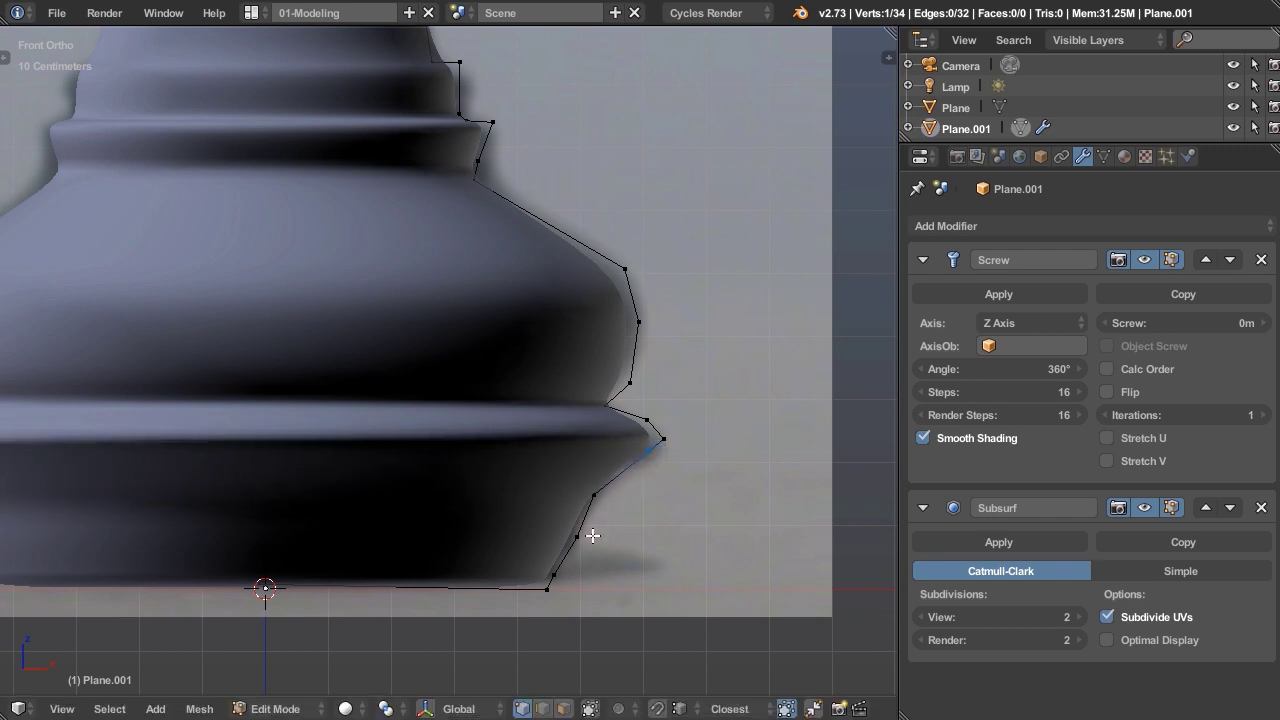
Move the middle vertex on the side of the base slightly inward to curve its profile
{"action": "right_click", "coordinate": [591, 535]}
{"action": "key", "text": "g"}
{"action": "left_click", "coordinate": [584, 534]}
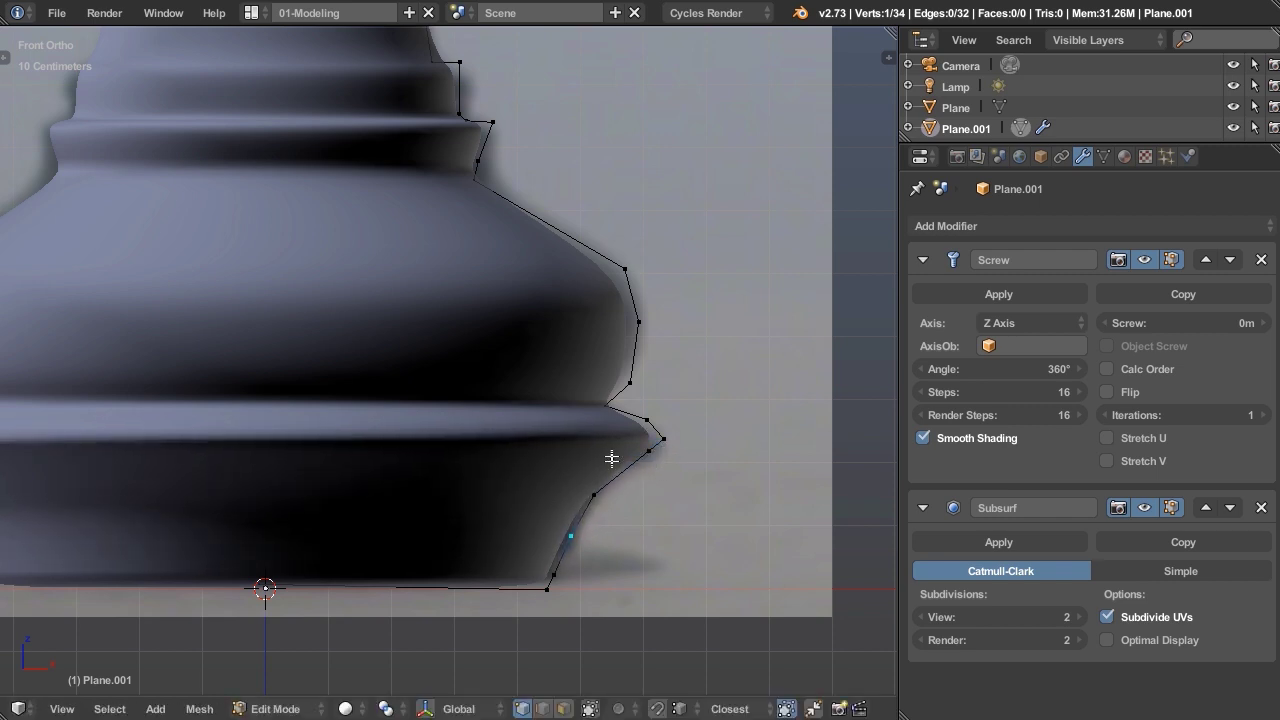
Reposition the profile vertices along the upper curve of the pawn's head to round it to the reference image
{"action": "scroll", "coordinate": [611, 457], "scroll_direction": "down", "scroll_amount": 3}
{"action": "middle_click_drag", "start_coordinate": [559, 206], "coordinate": [611, 429], "text": "shift"}
{"action": "scroll", "coordinate": [611, 414], "scroll_direction": "down", "scroll_amount": 2}
{"action": "middle_click_drag", "start_coordinate": [610, 303], "coordinate": [655, 294], "text": "shift"}
{"action": "key", "text": "g"}
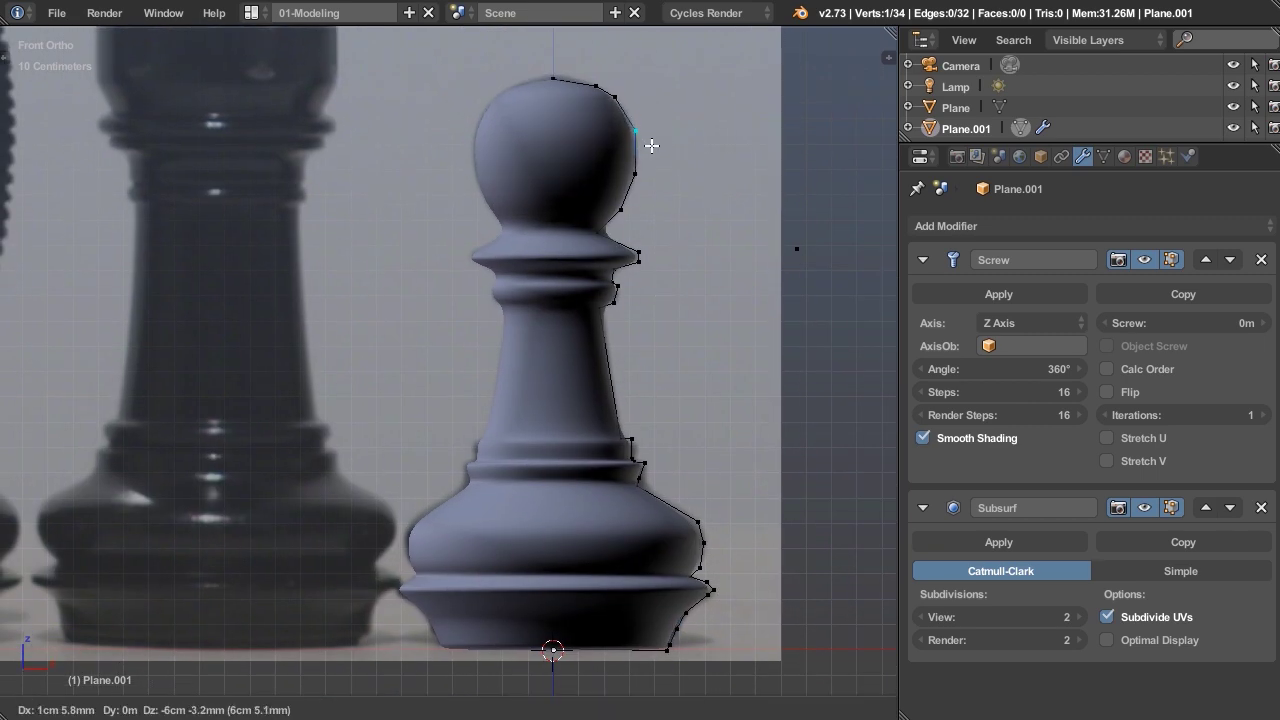
{"action": "left_click", "coordinate": [628, 99]}
{"action": "key", "text": "g"}
{"action": "left_click", "coordinate": [604, 101]}
{"action": "right_click", "coordinate": [599, 82]}
{"action": "key", "text": "g"}
{"action": "left_click", "coordinate": [591, 76]}
Delete the loose vertex beside the pawn and switch to Object Mode
{"action": "key", "text": "Tab"}
{"action": "left_click", "coordinate": [500, 220]}
{"action": "key", "text": "Tab"}
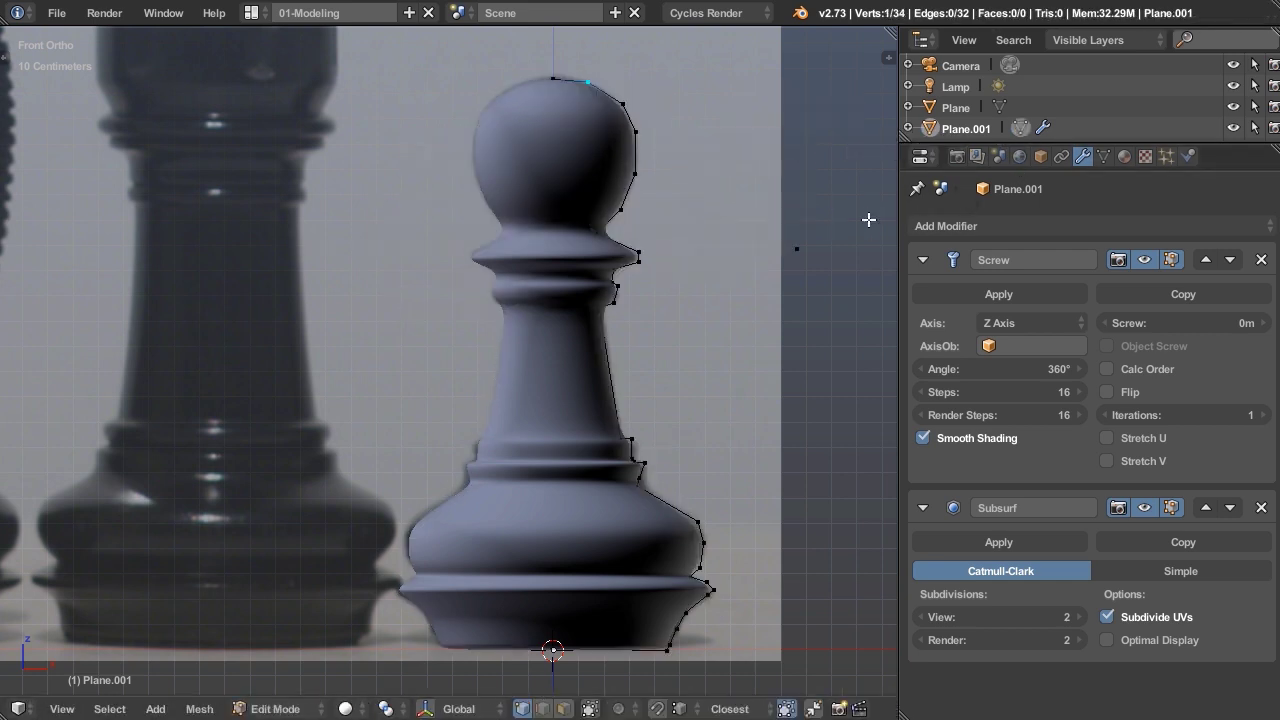
{"action": "key", "text": "x"}
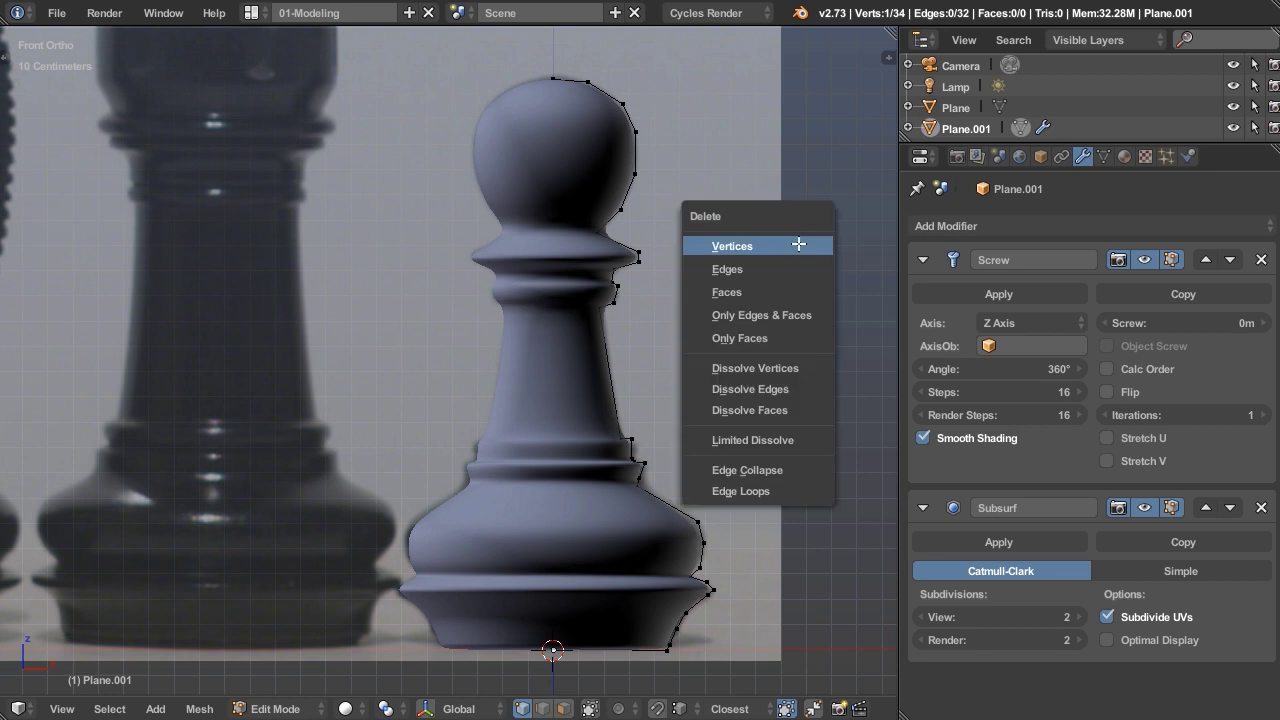
{"action": "left_click", "coordinate": [804, 245]}
{"action": "key", "text": "Tab"}
{"action": "left_click", "coordinate": [720, 256]}
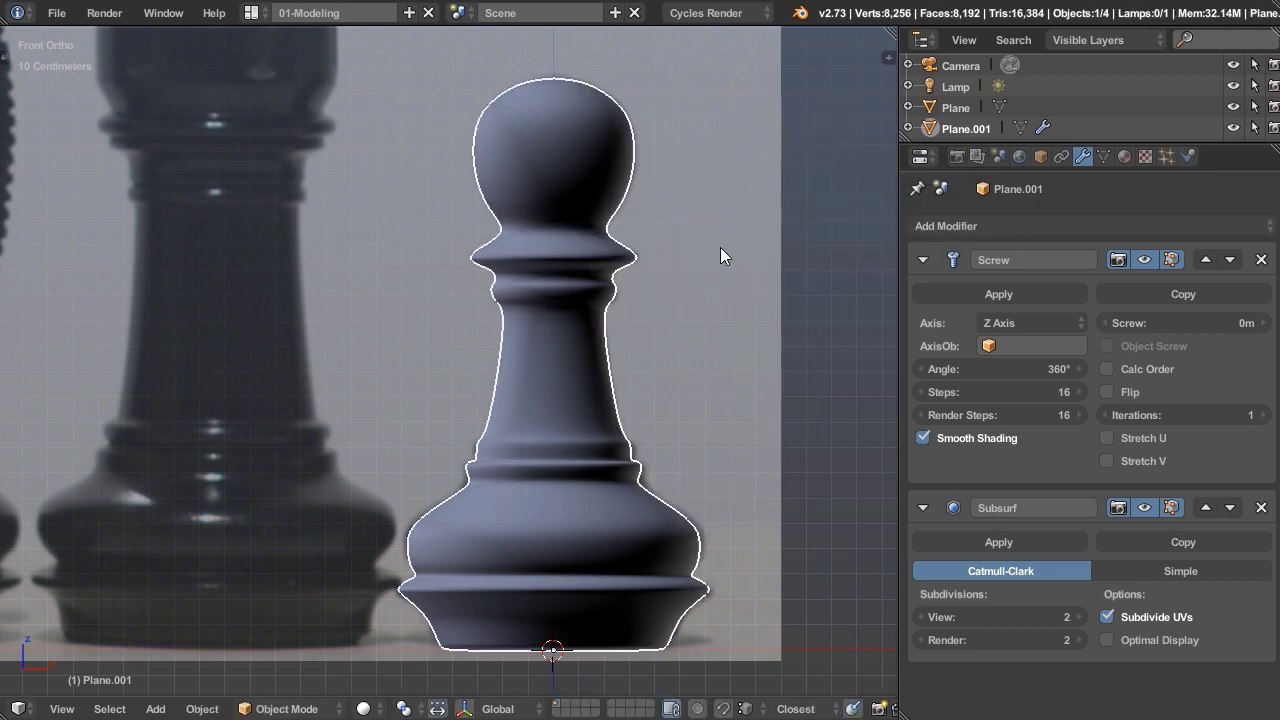